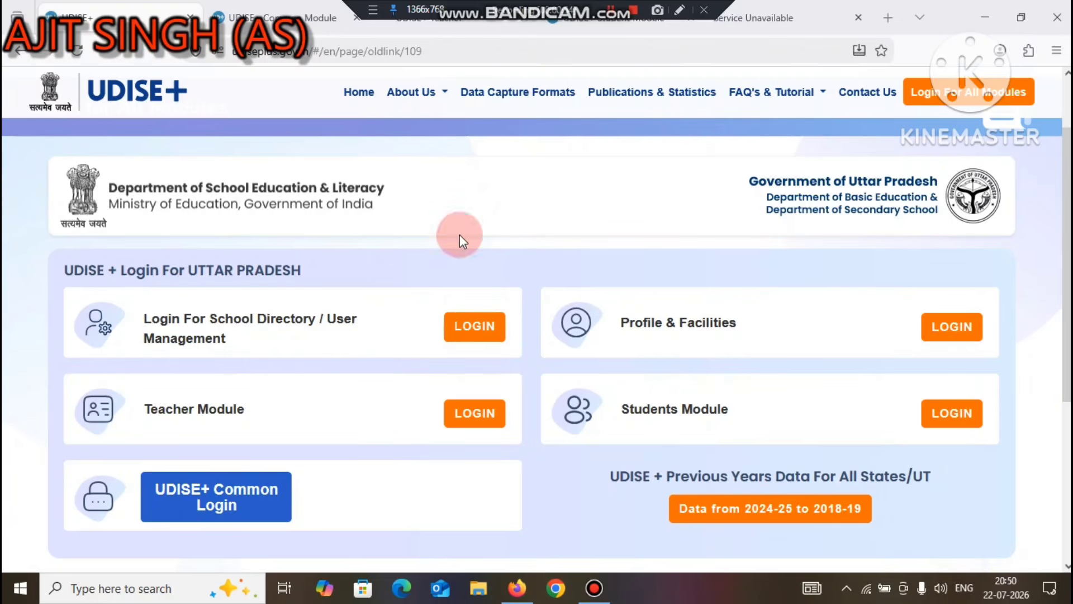
Switch to the UDISE+ Teacher module's Quick Actions page
left_click(411, 29)
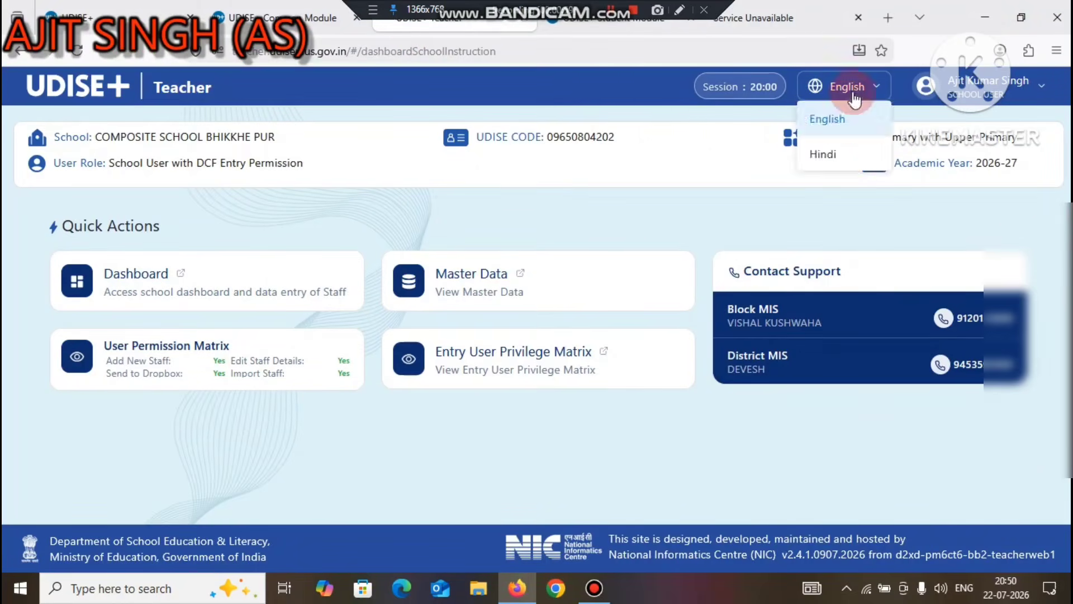
Mark the Block MIS and District MIS contacts with red arrows and a freehand loop around Contact Support, and erase these annotations
left_click(684, 11)
mouse_move(821, 297)
left_mouse_down()
mouse_move(707, 300)
mouse_move(783, 309)
left_mouse_up()
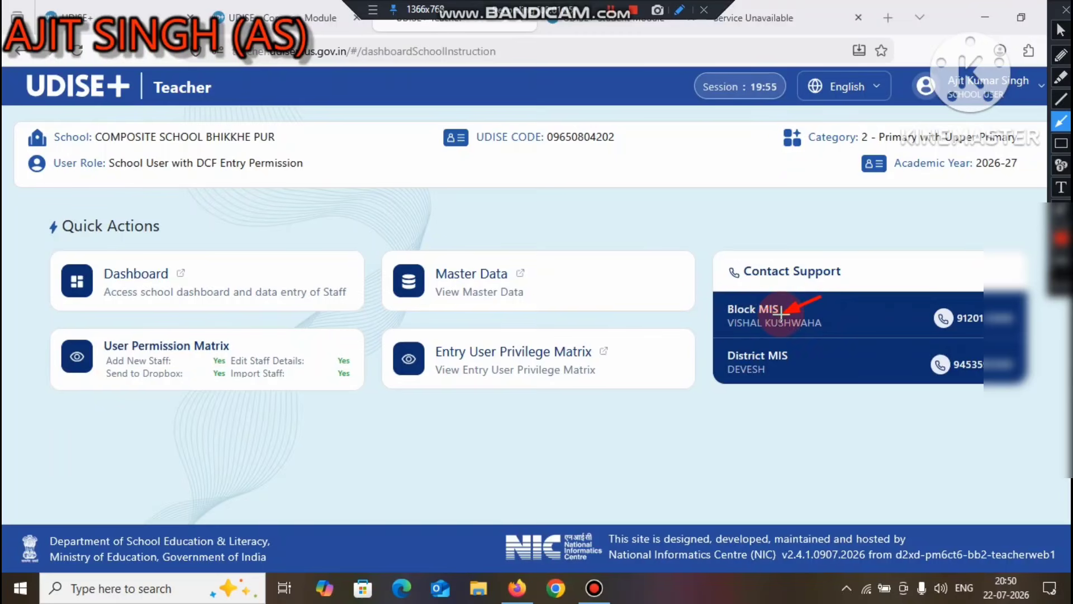
left_click_drag(868, 352, 831, 356)
left_click_drag(998, 272, 987, 298)
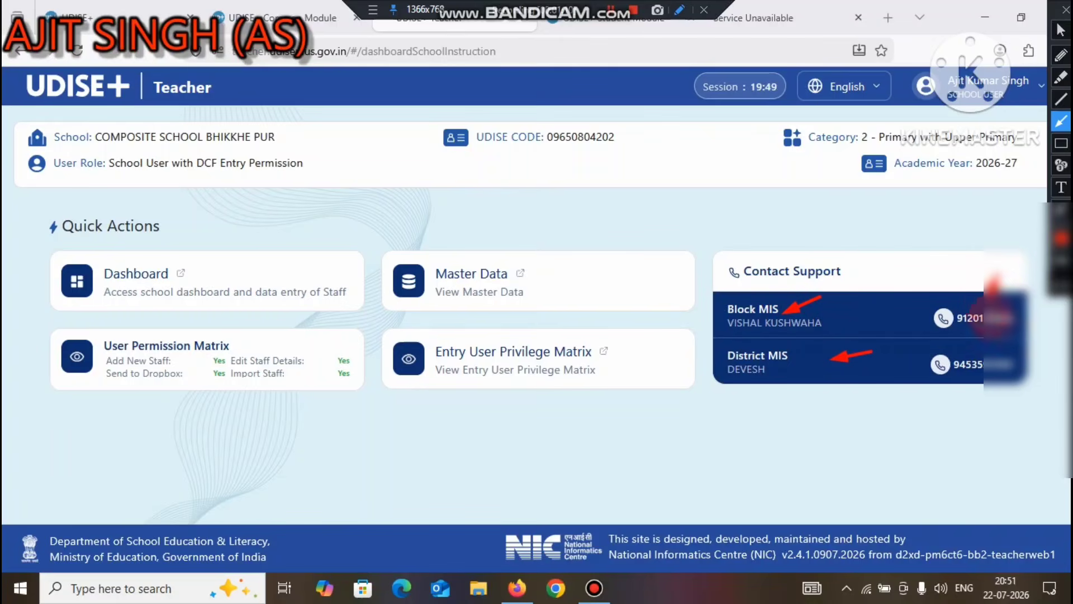
left_click_drag(925, 402, 953, 383)
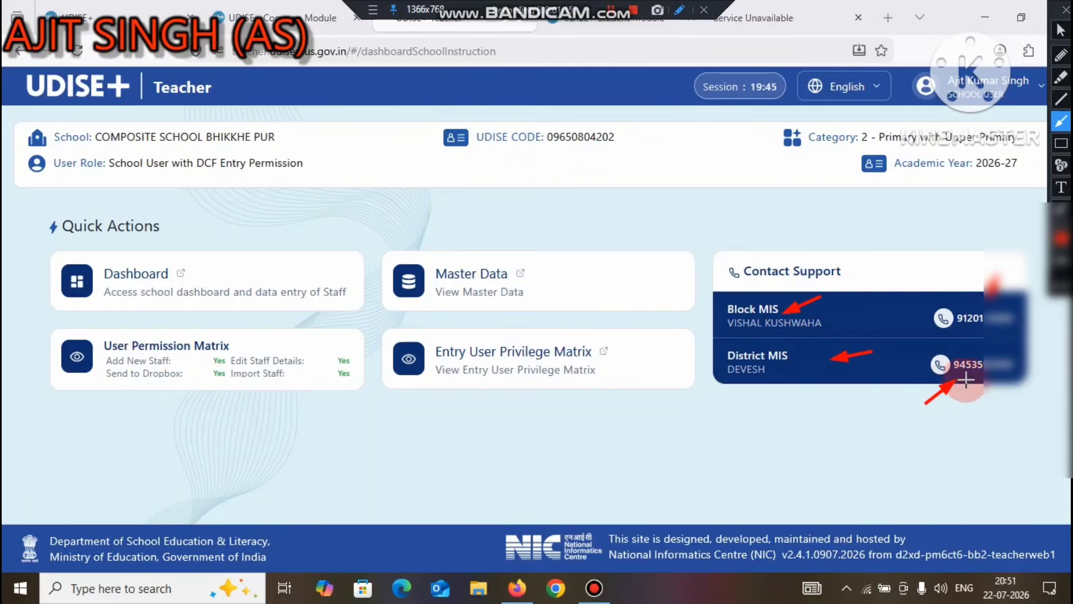
left_click(1061, 54)
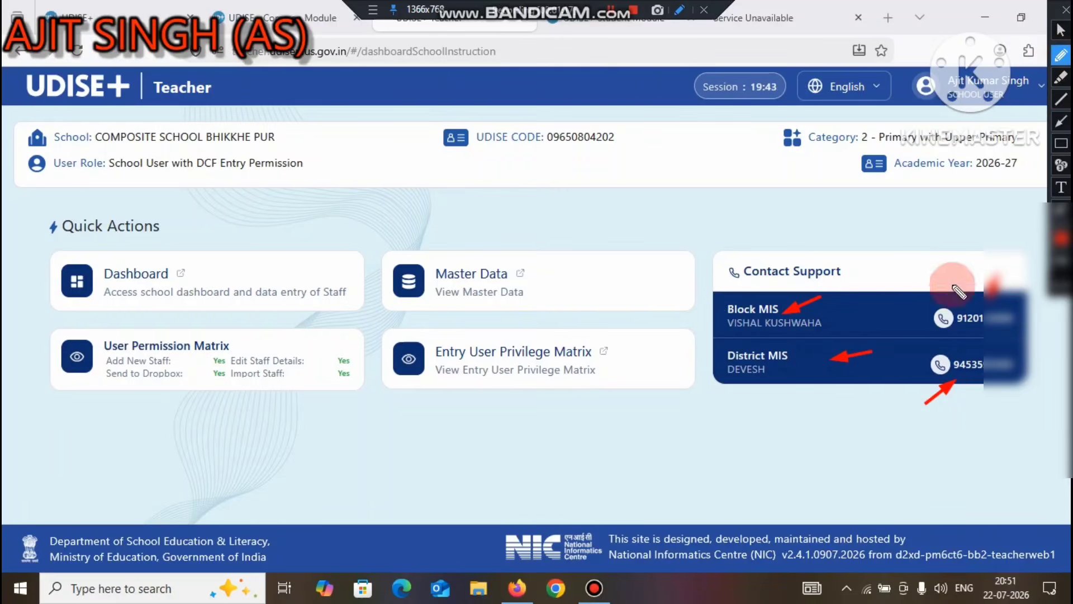
mouse_move(935, 253)
left_mouse_down()
mouse_move(794, 250)
mouse_move(715, 305)
mouse_move(727, 392)
mouse_move(979, 415)
mouse_move(1031, 336)
mouse_move(1001, 255)
mouse_move(942, 261)
left_mouse_up()
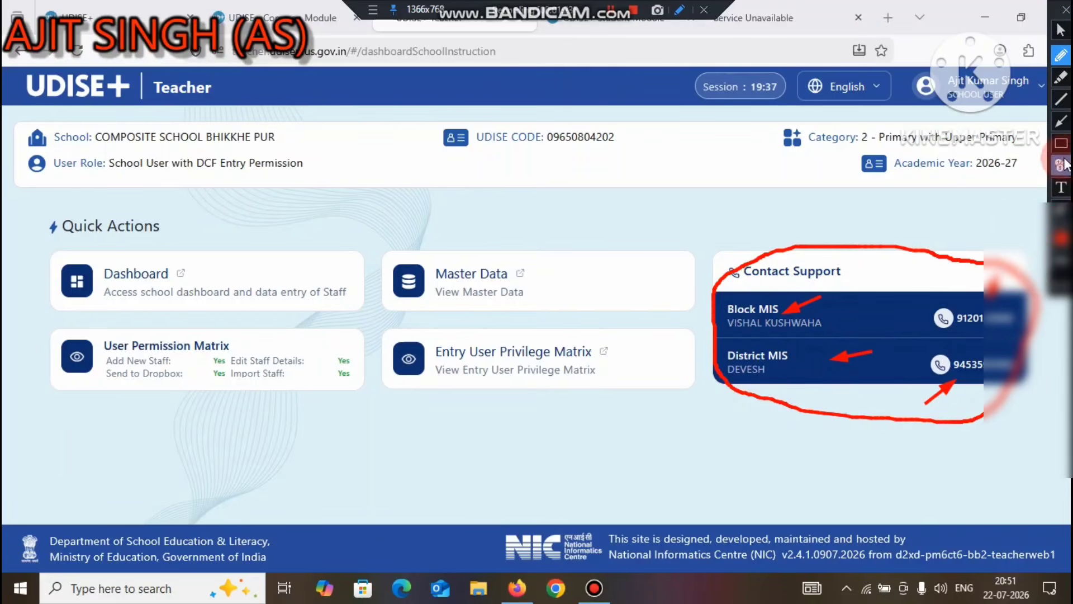
left_click(1061, 210)
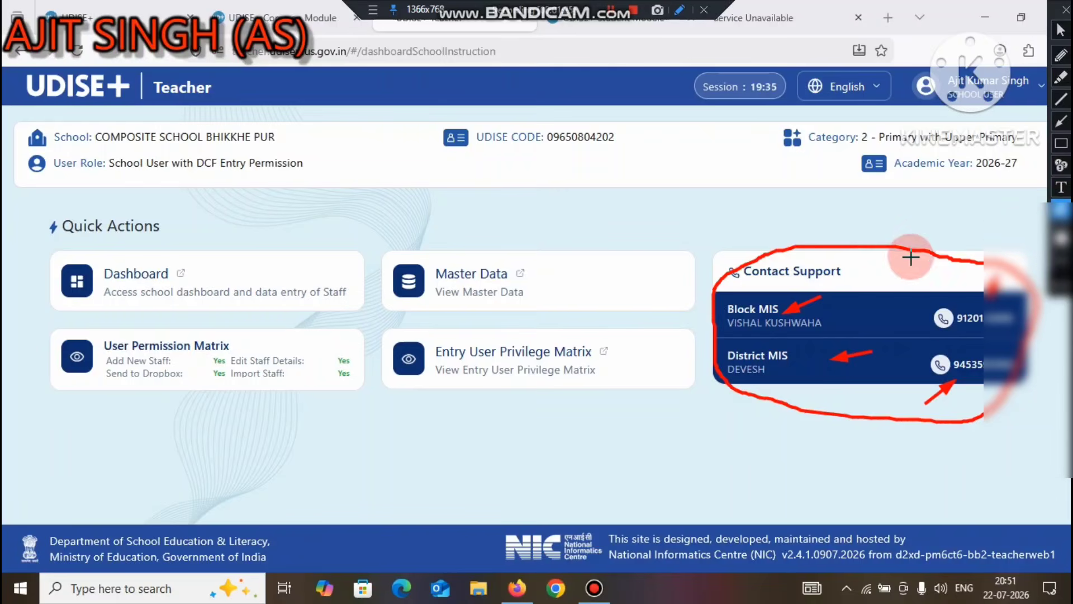
left_click_drag(713, 234, 951, 400)
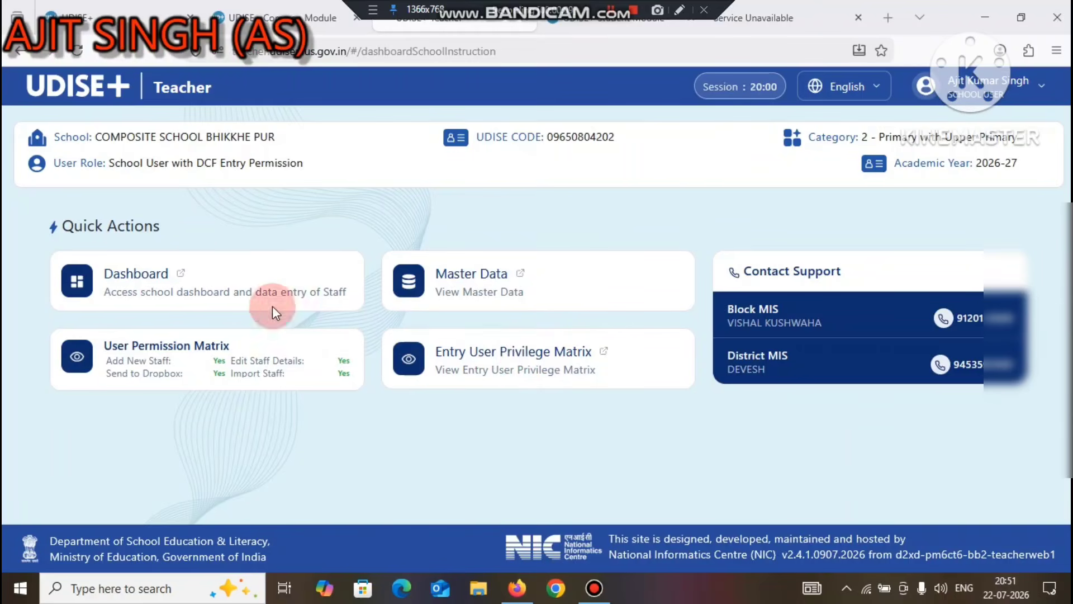
Open the HoS mapping form from the staff dashboard and set it to Head of School (HoS), Within the School
left_click(183, 274)
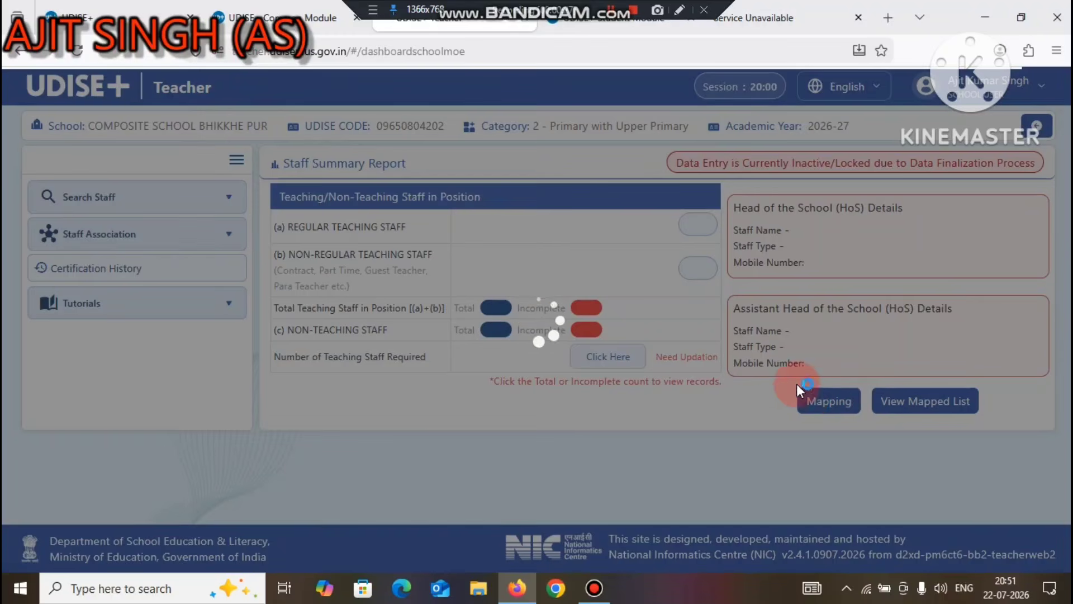
left_click(830, 404)
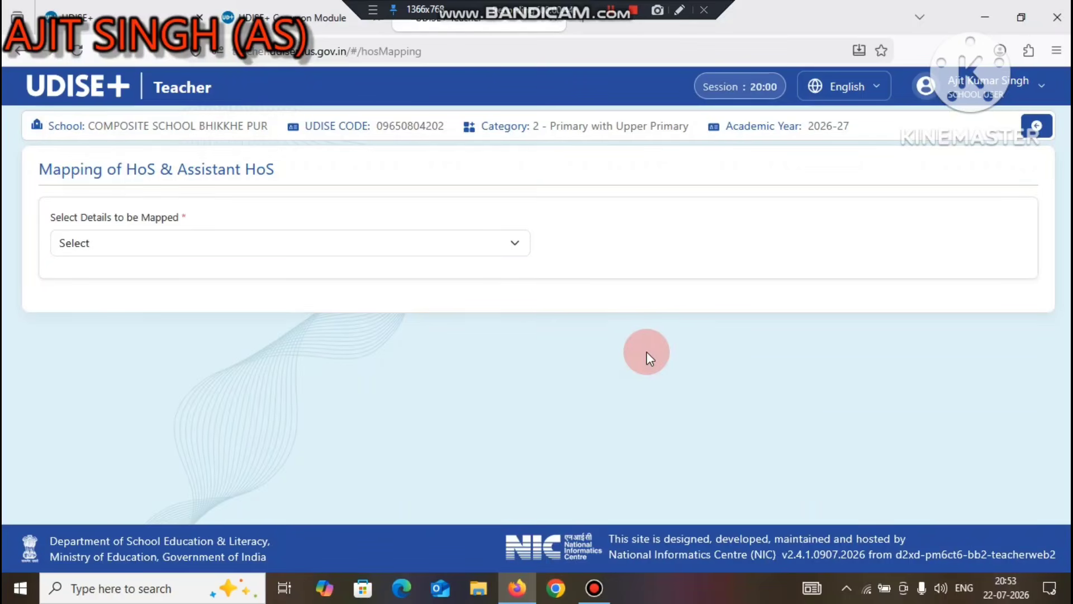
left_click(124, 243)
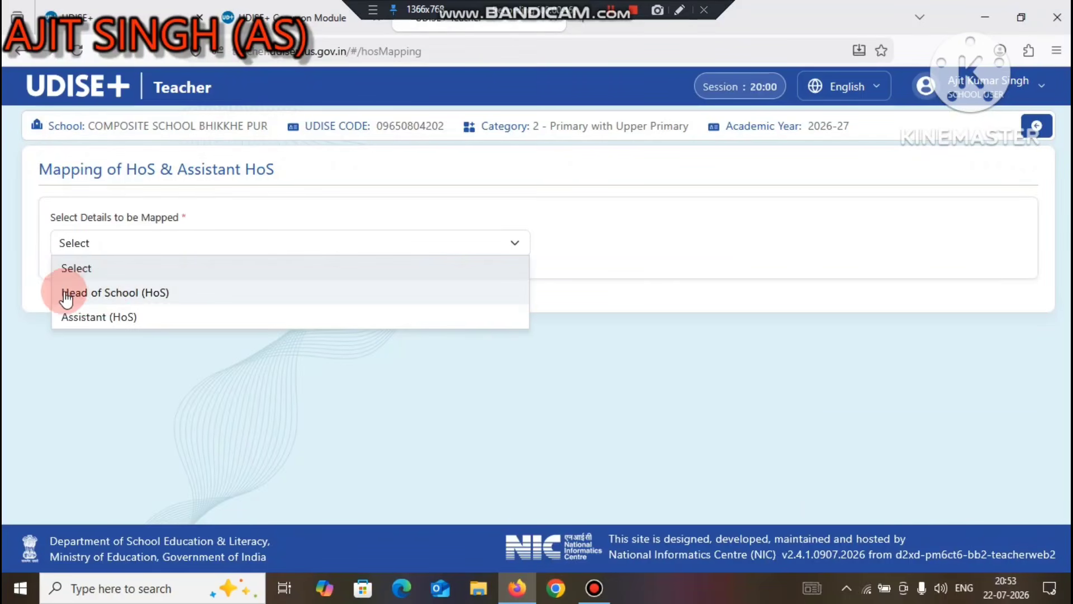
left_click(136, 294)
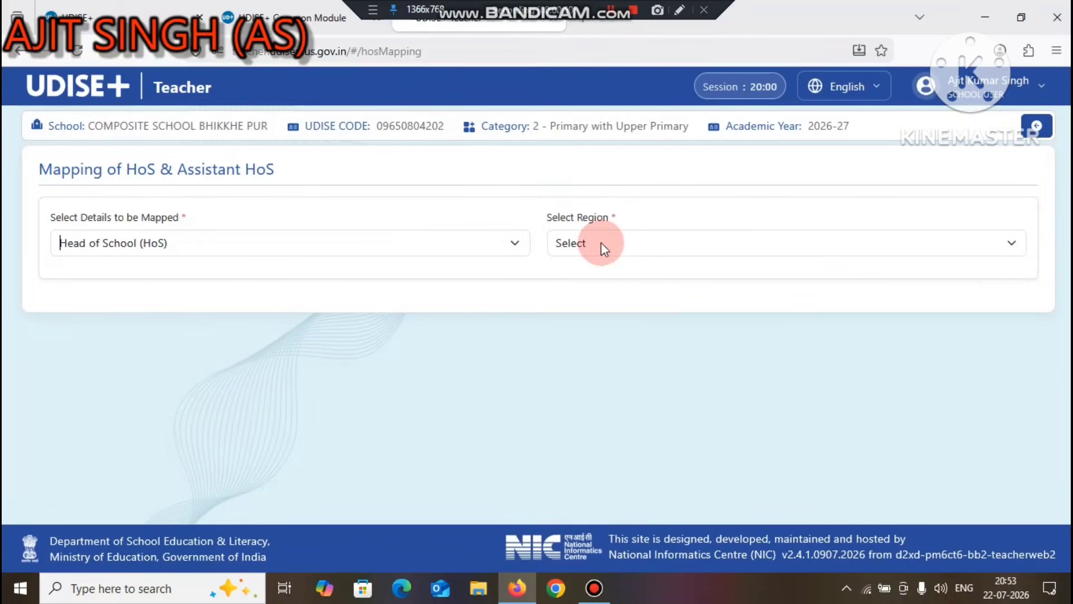
left_click(599, 243)
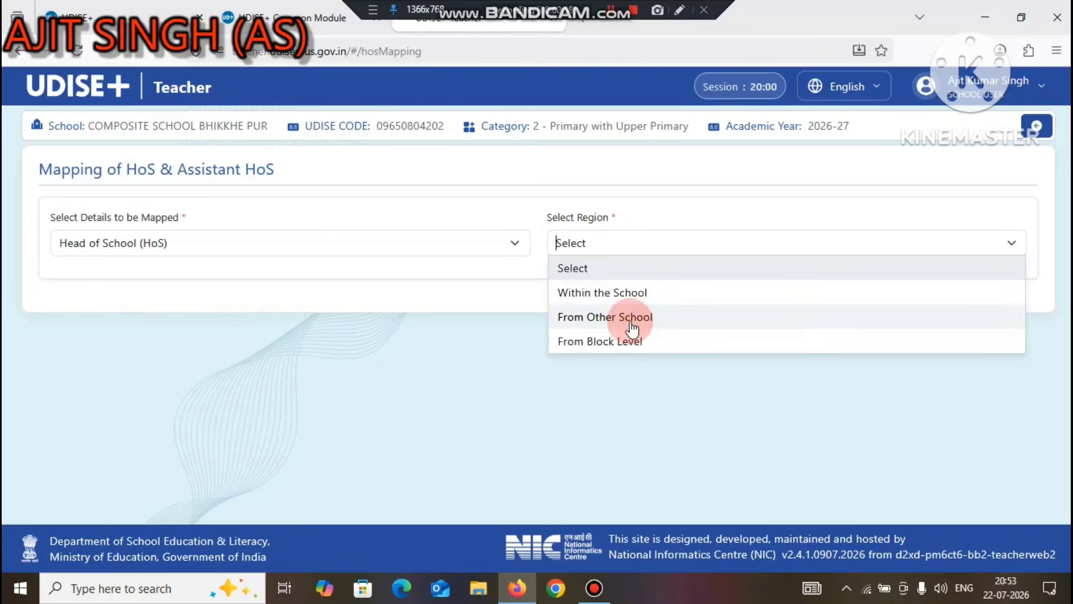
left_click(594, 292)
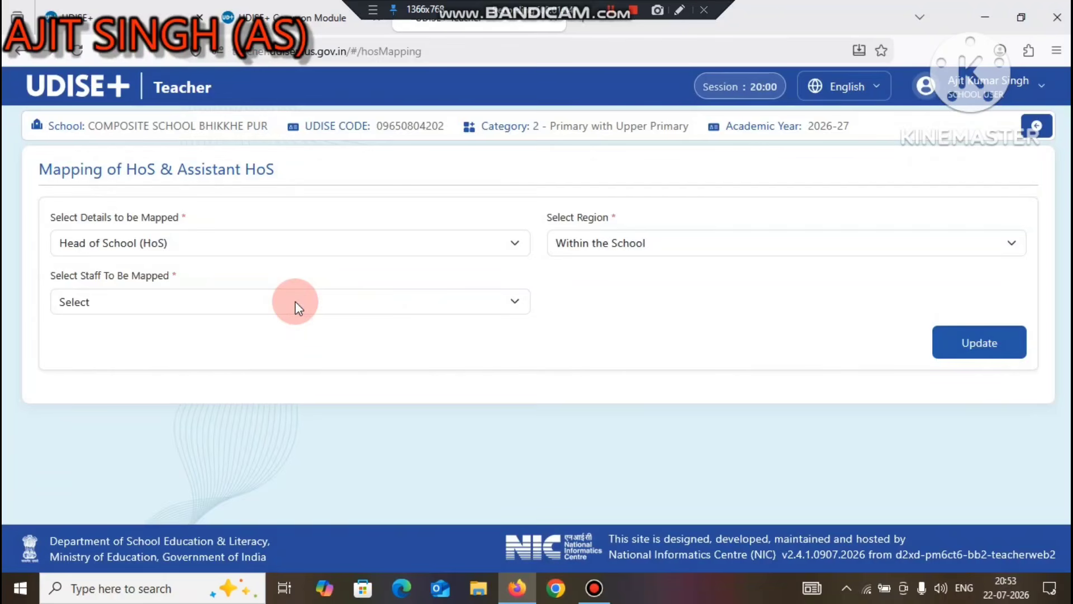
Choose the second-listed staff member, an Assistant Teacher, as Head of School and confirm updating the HoS details
left_click(295, 300)
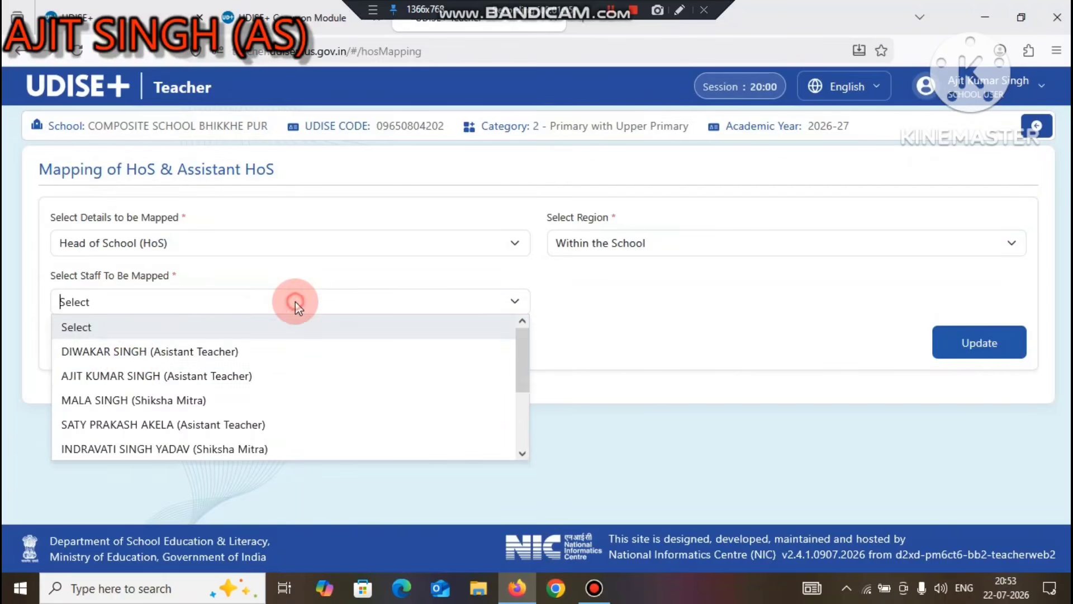
left_click(129, 372)
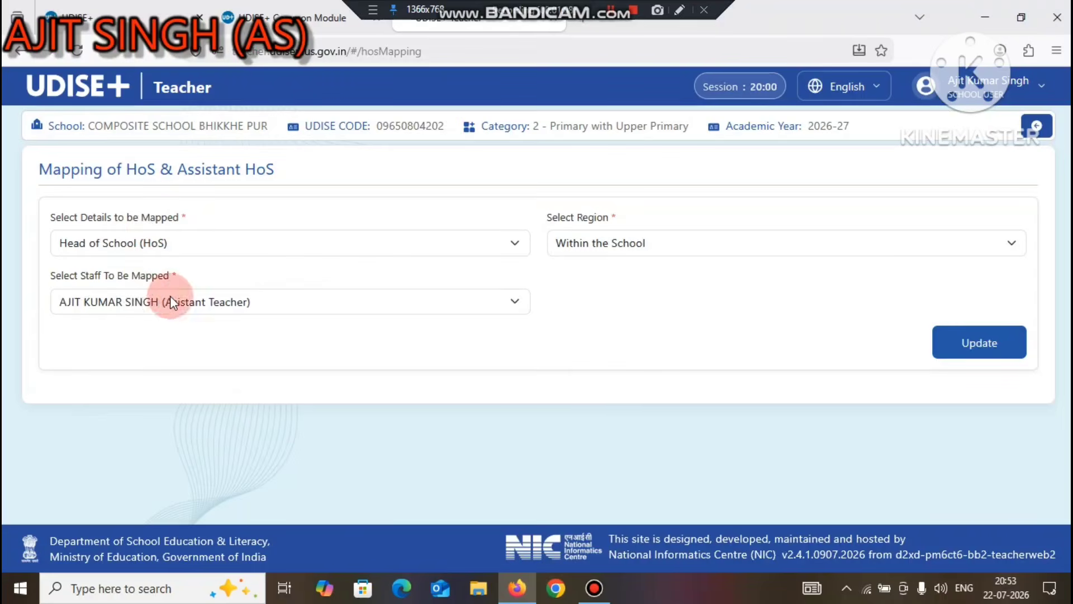
left_click(982, 343)
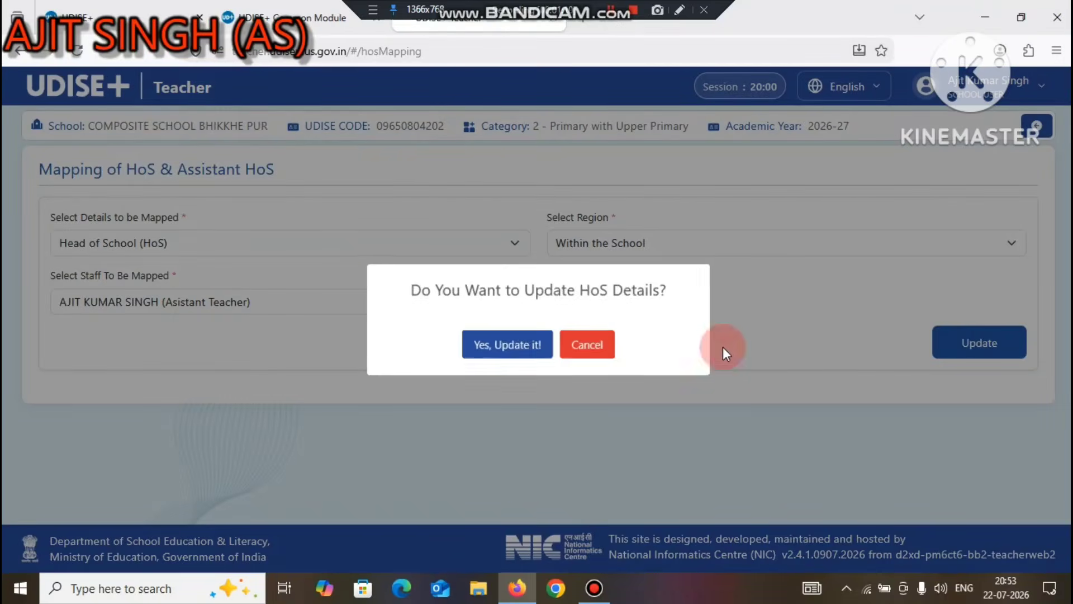
left_click(507, 347)
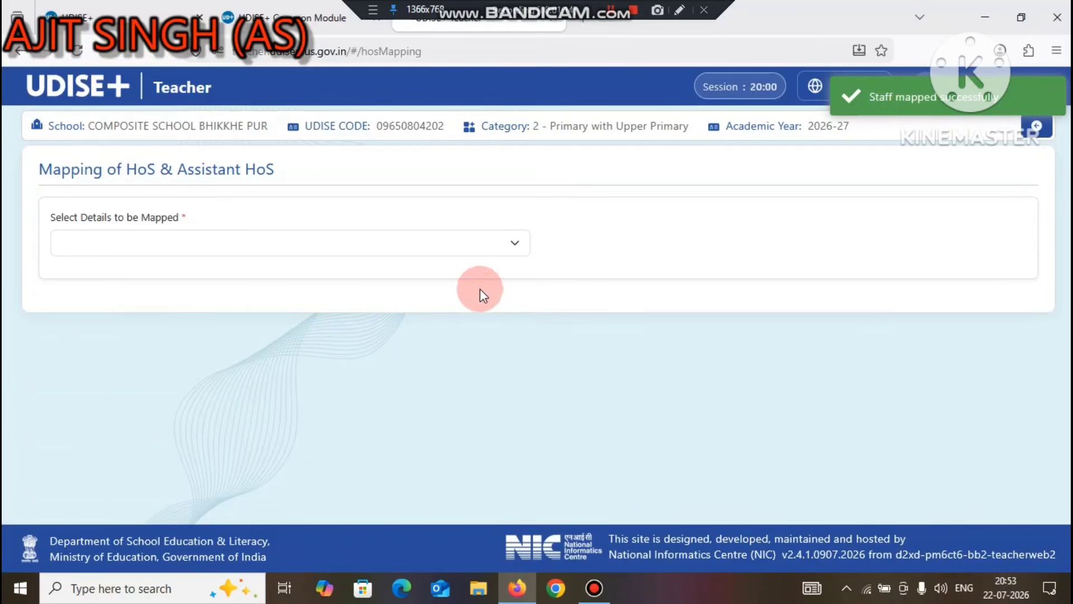
Return to the staff summary and start a new mapping for Assistant (HoS)
left_click(1037, 126)
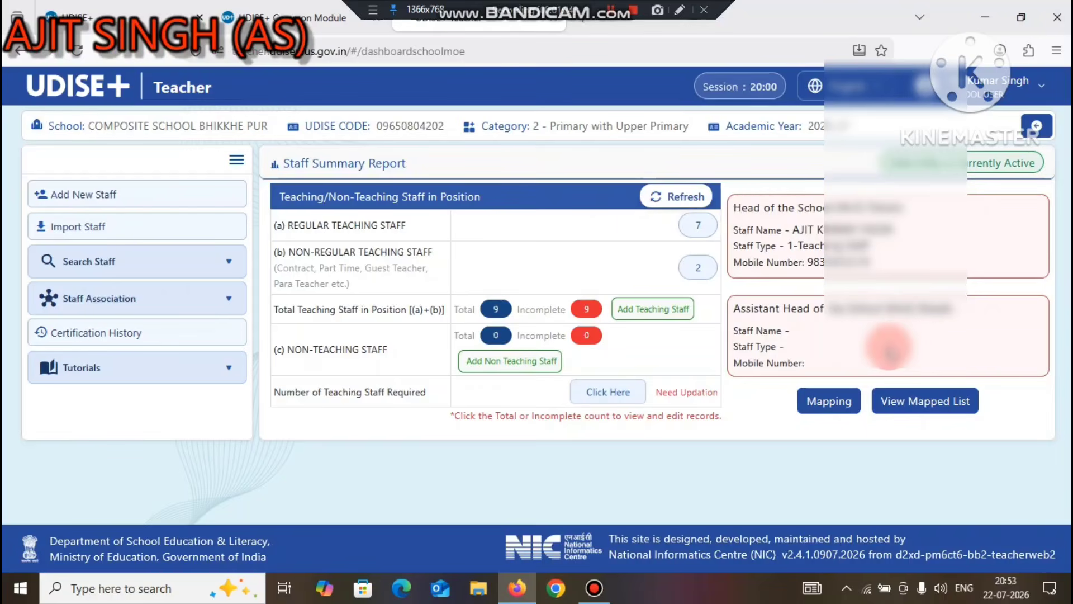
left_click(829, 401)
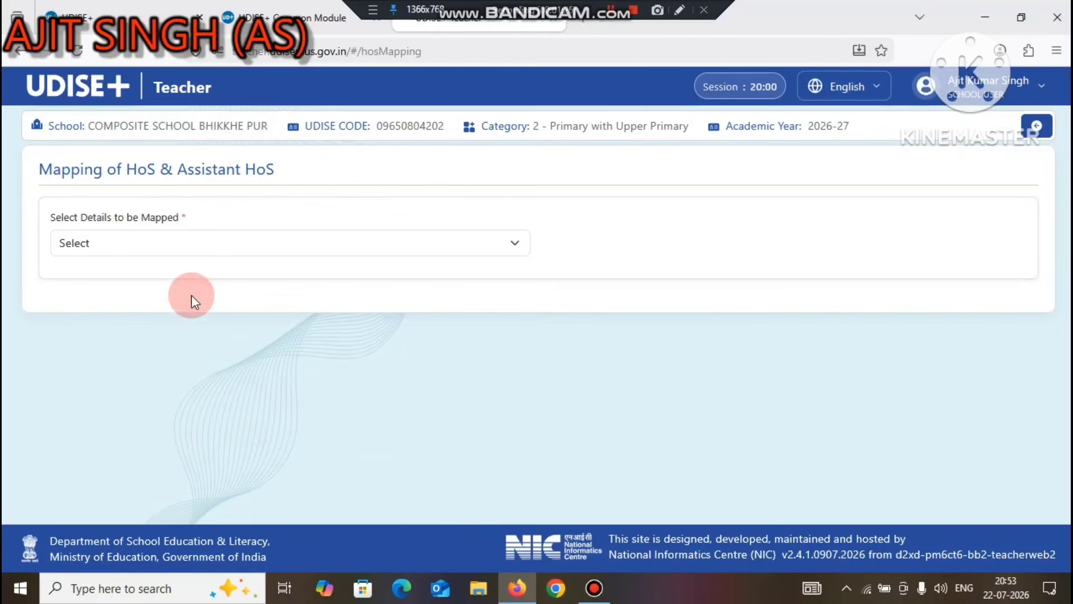
left_click(179, 245)
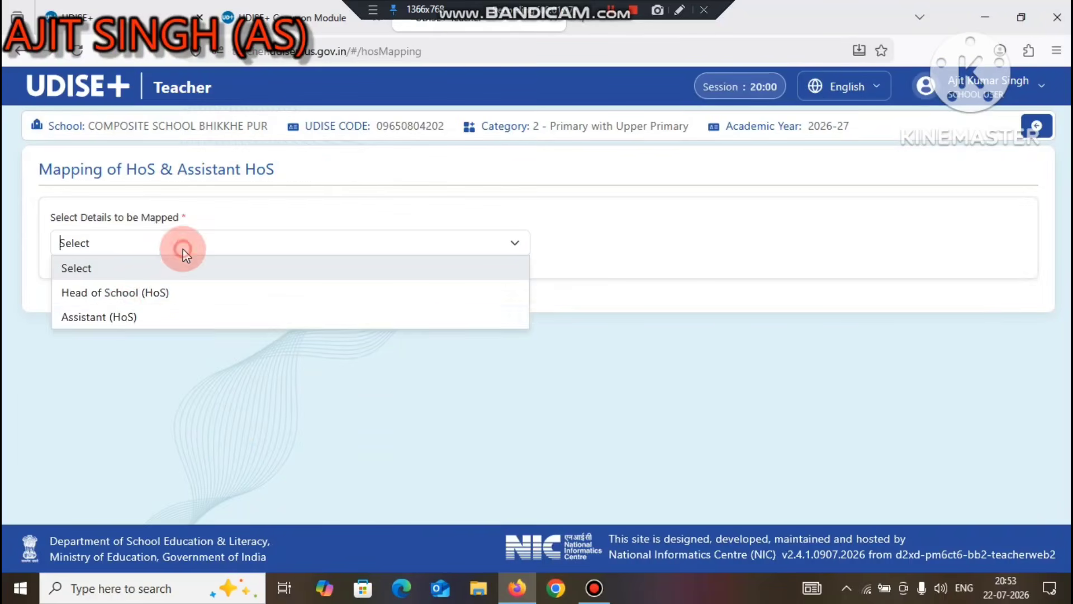
left_click(98, 319)
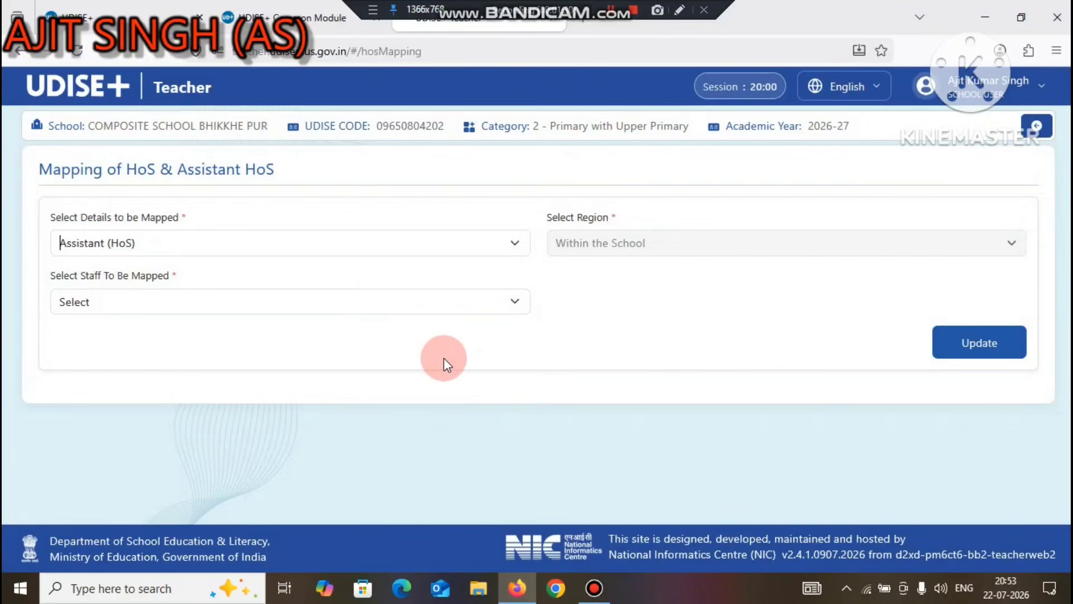
Map the fourth-listed staff member, an Assistant Teacher, as Assistant HoS, confirm the update and return to the staff summary
left_click(453, 303)
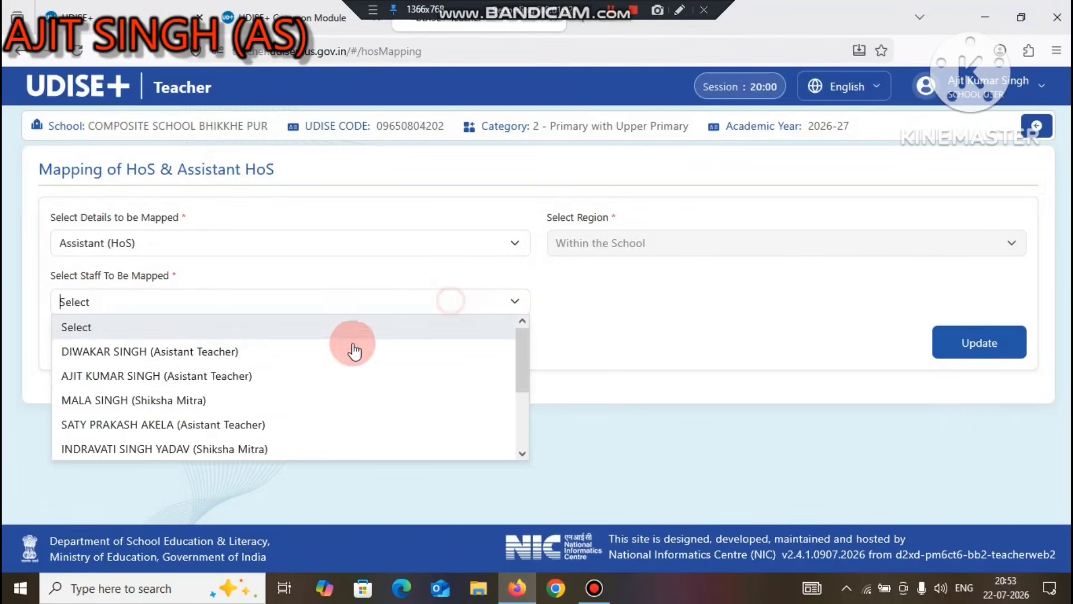
left_click(143, 426)
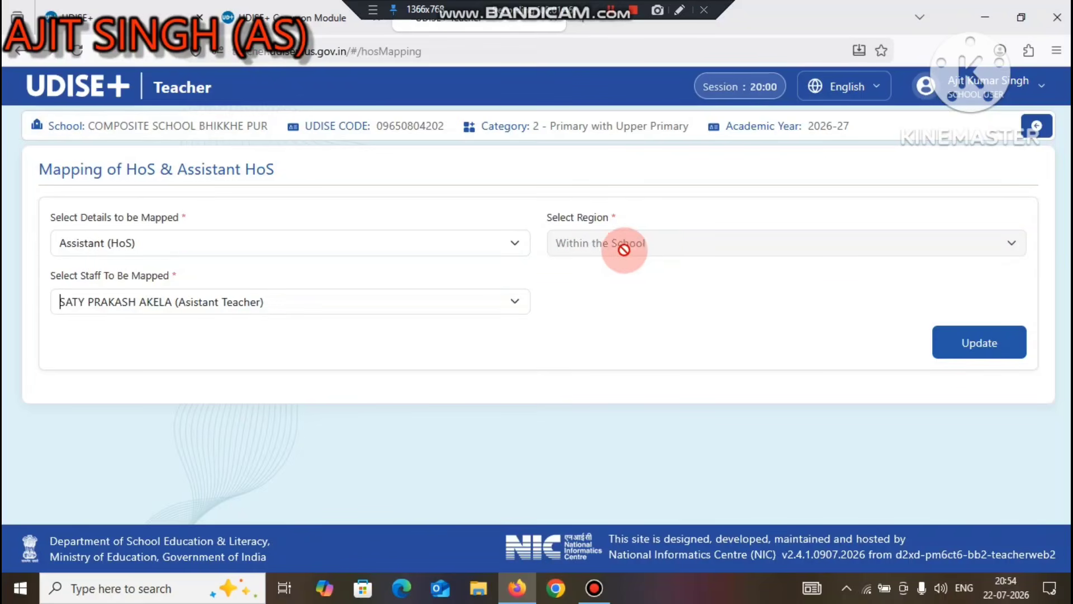
mouse_move(662, 250)
left_mouse_down()
mouse_move(662, 240)
mouse_move(577, 272)
mouse_move(642, 239)
left_mouse_up()
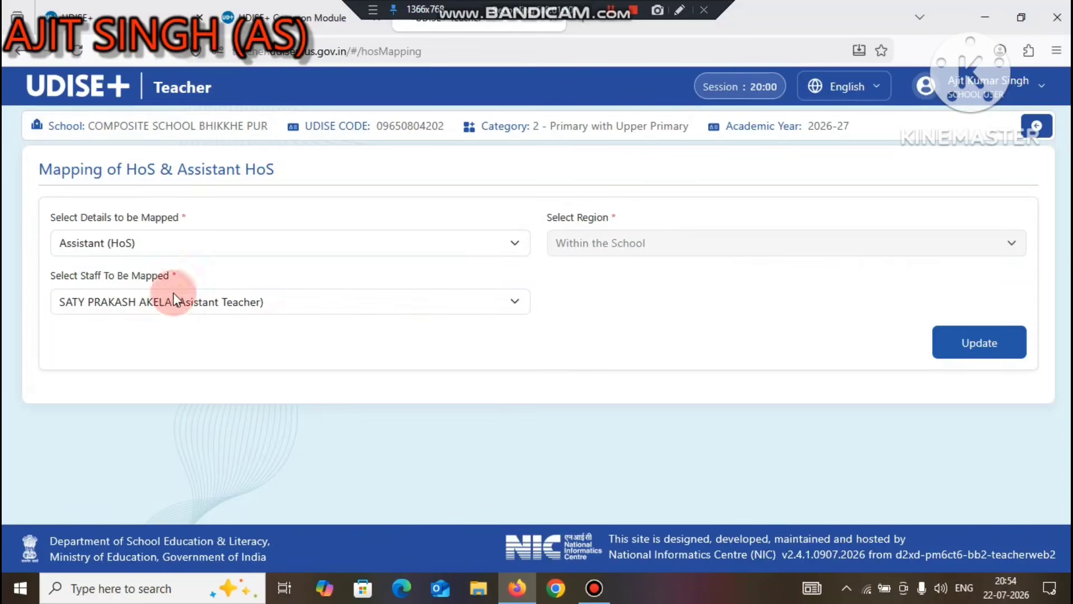
left_click(965, 343)
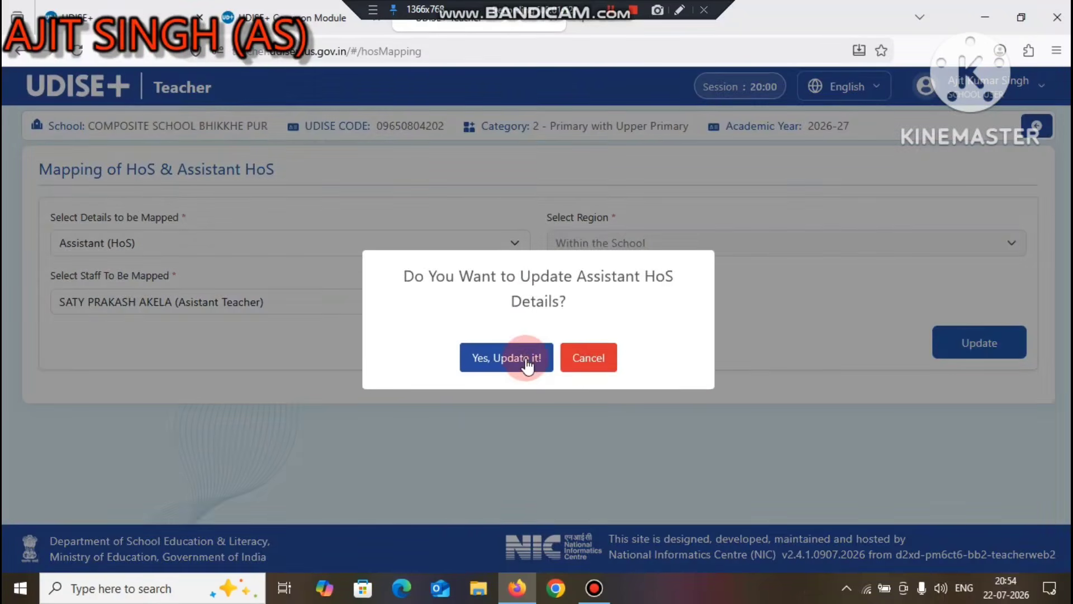
left_click(527, 362)
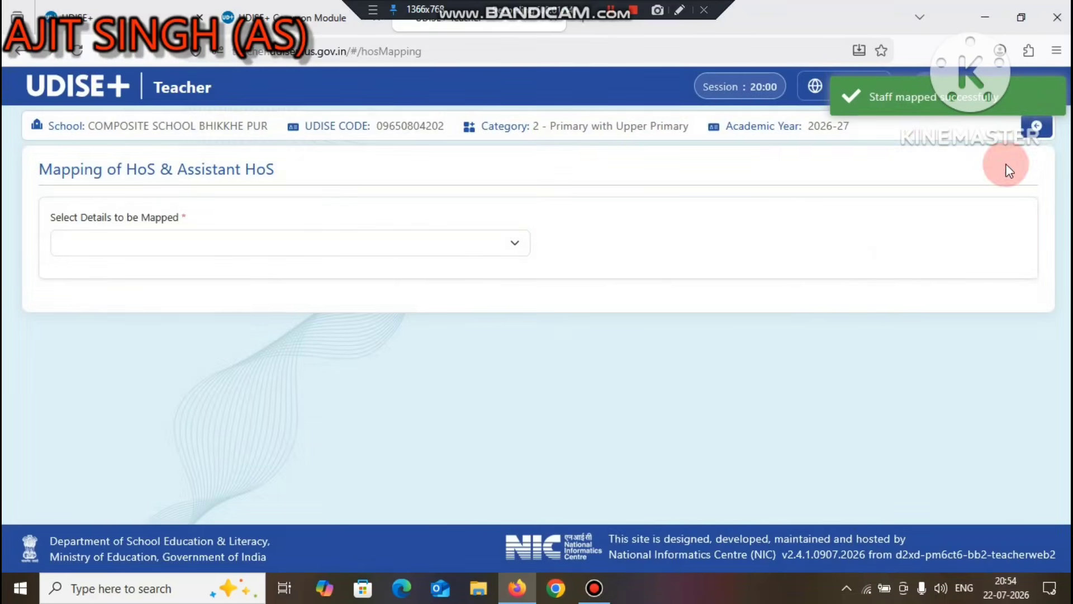
left_click(1036, 126)
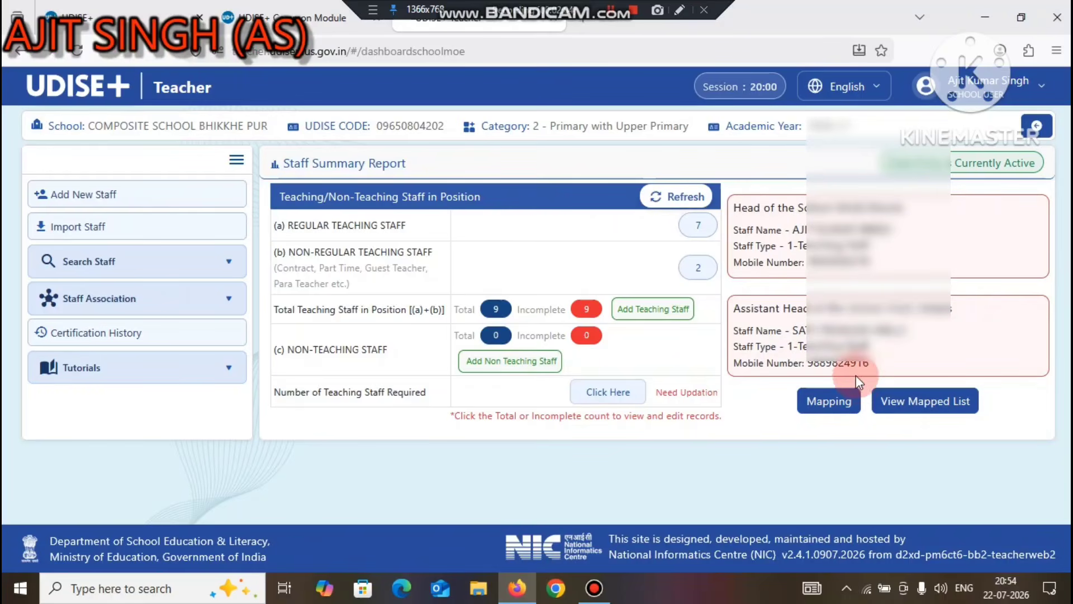
Draw red ticks at the teaching staff counts, underline the non-teaching staff label and circle its Total and Incomplete counts
left_click(680, 10)
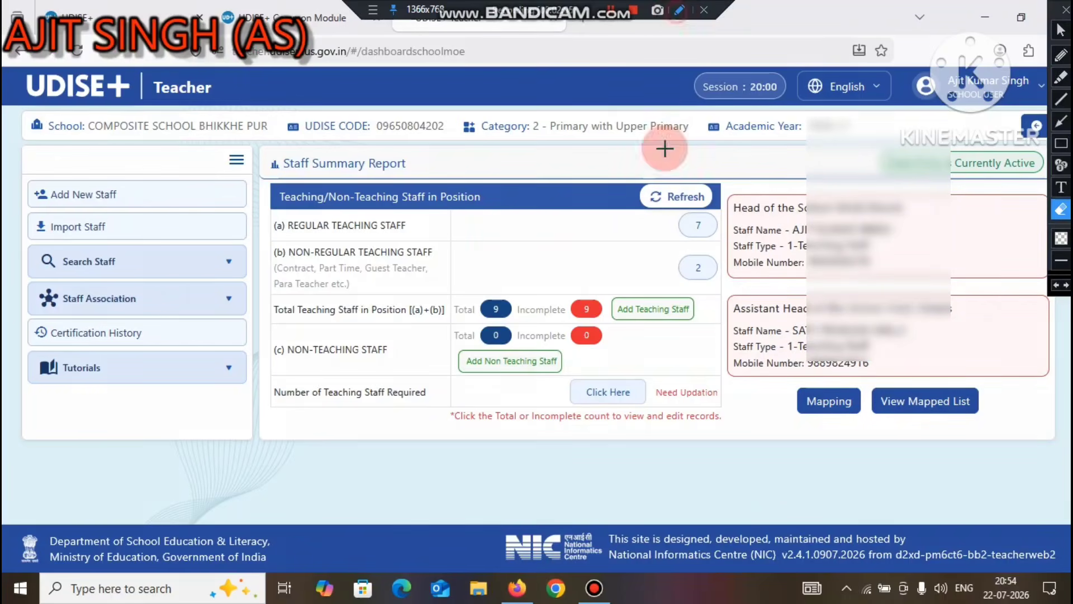
left_click(437, 272)
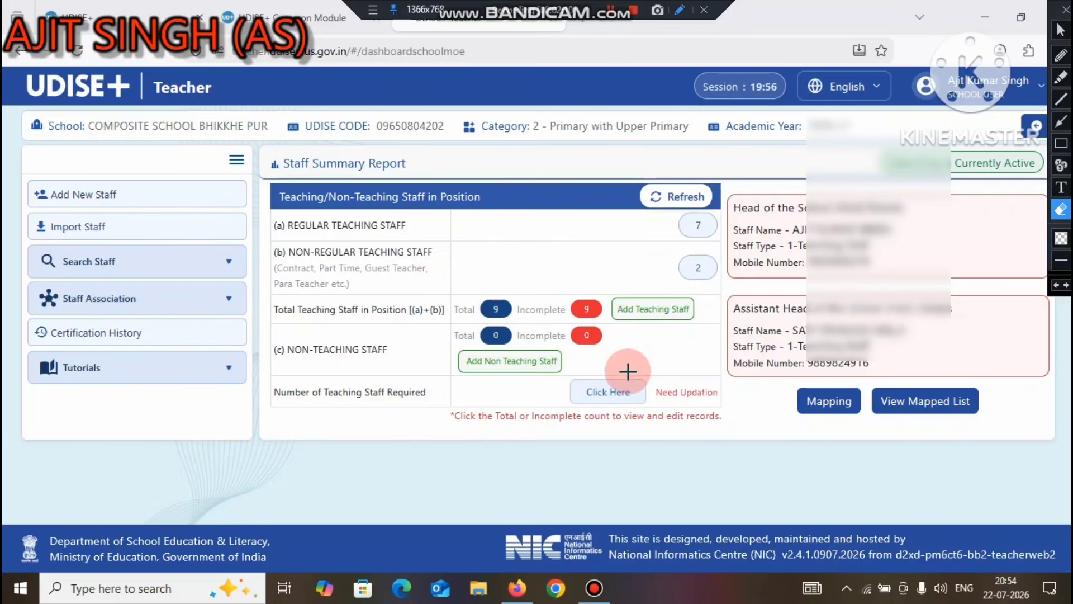
left_click(1061, 55)
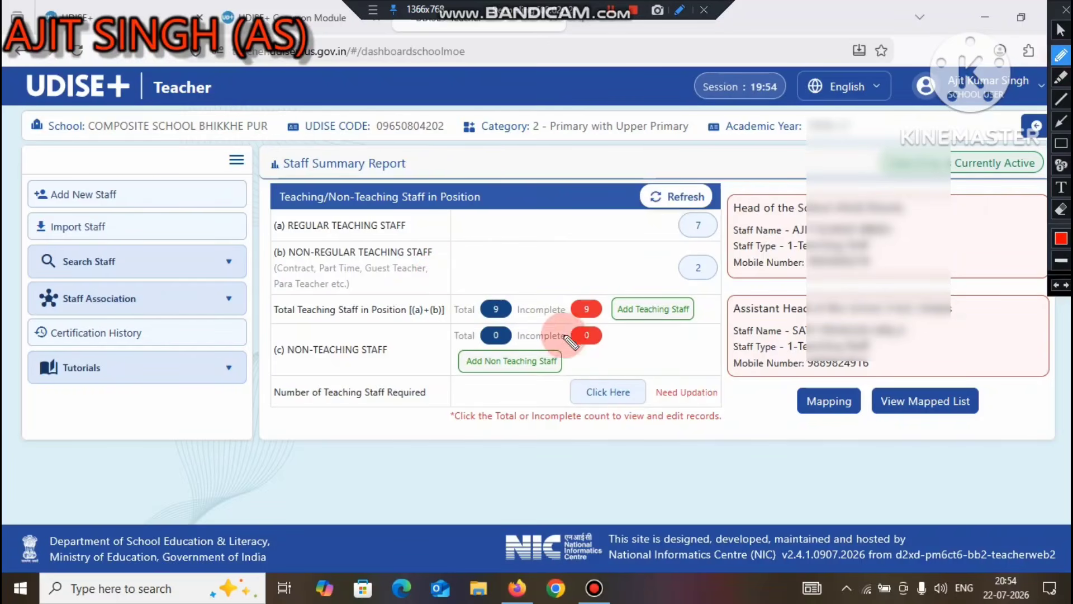
mouse_move(482, 292)
left_mouse_down()
mouse_move(492, 305)
mouse_move(527, 276)
mouse_move(634, 275)
left_mouse_up()
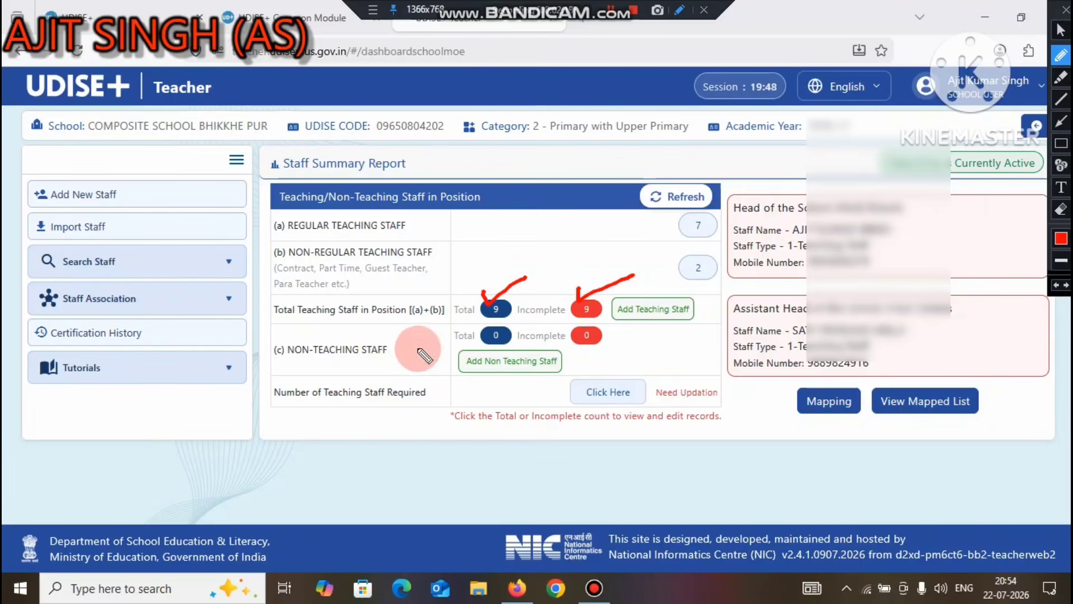
left_click_drag(287, 356, 403, 357)
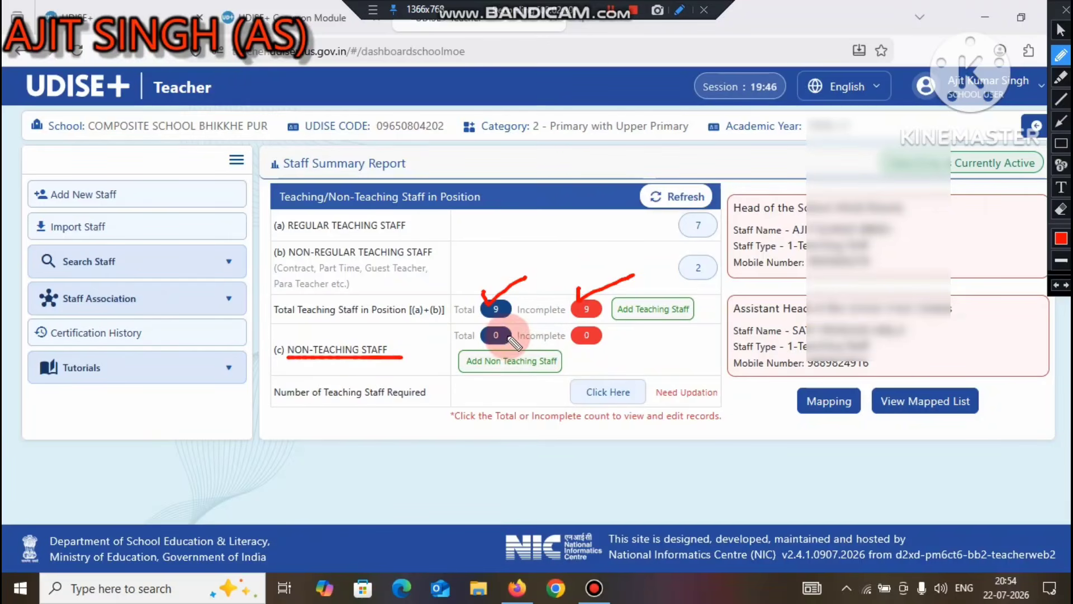
left_click_drag(482, 334, 510, 347)
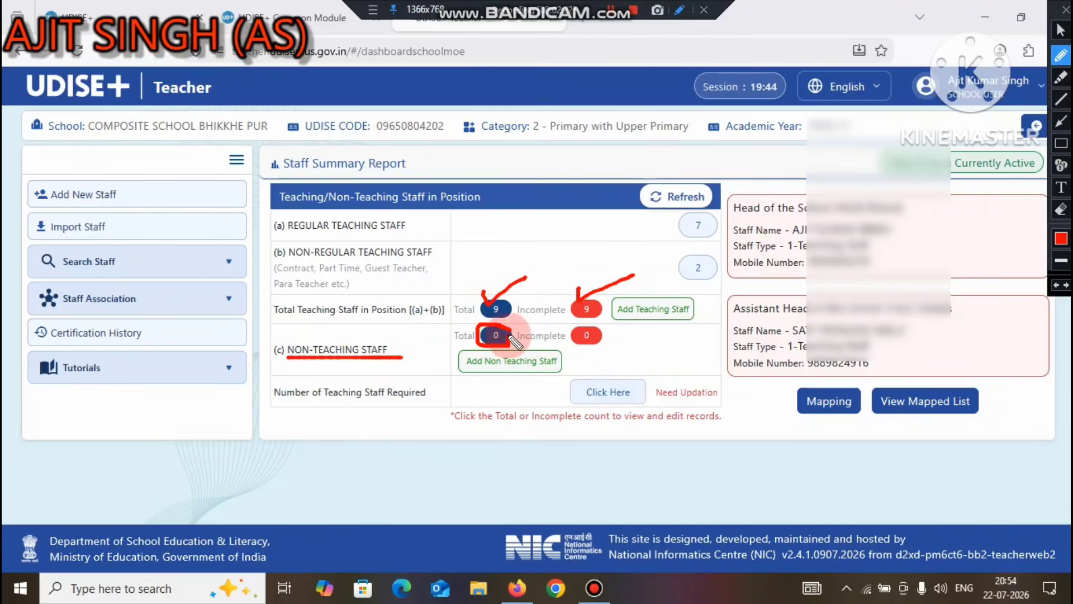
mouse_move(579, 317)
left_mouse_down()
mouse_move(565, 336)
mouse_move(620, 342)
mouse_move(601, 321)
left_mouse_up()
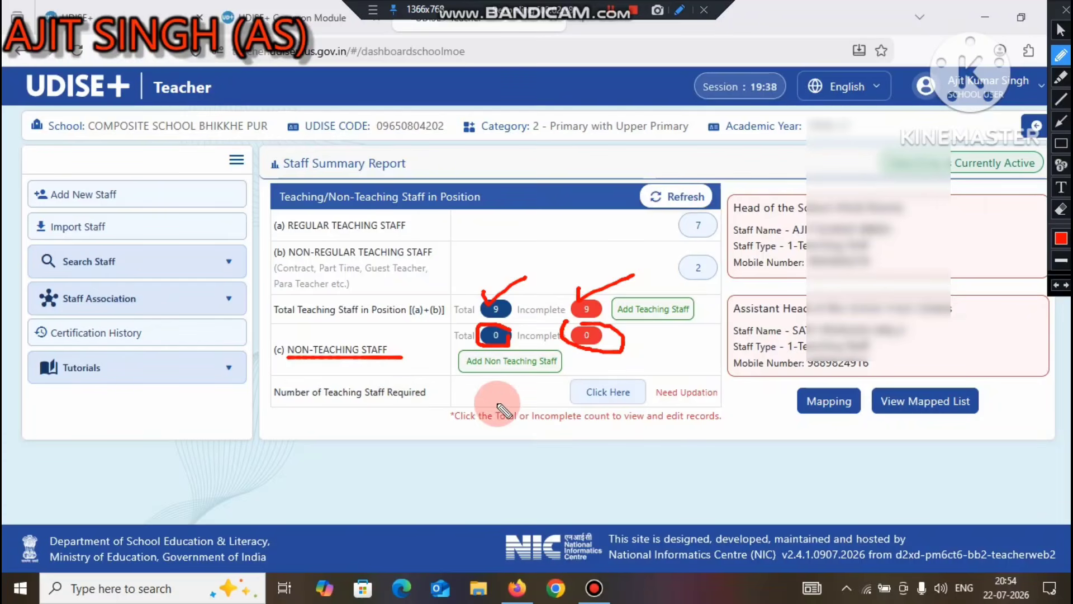
Circle the Number of Teaching Staff Required label, tick its Click Here link and draw a red rectangle around the lower summary rows
mouse_move(441, 391)
left_mouse_down()
mouse_move(300, 375)
mouse_move(268, 408)
mouse_move(395, 412)
mouse_move(455, 396)
mouse_move(524, 397)
mouse_move(594, 368)
left_mouse_up()
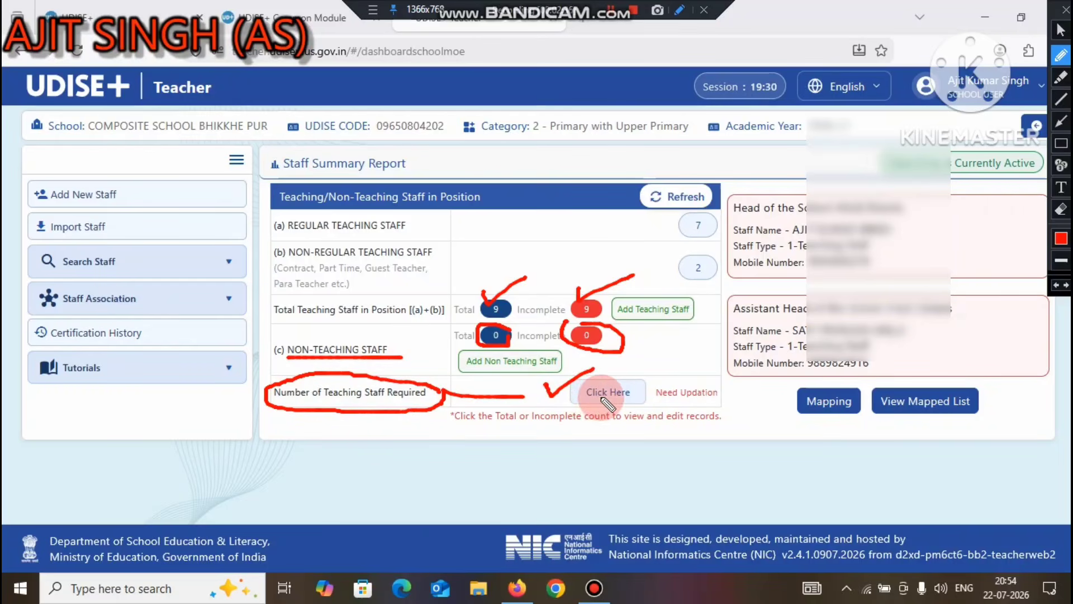
left_click(1060, 33)
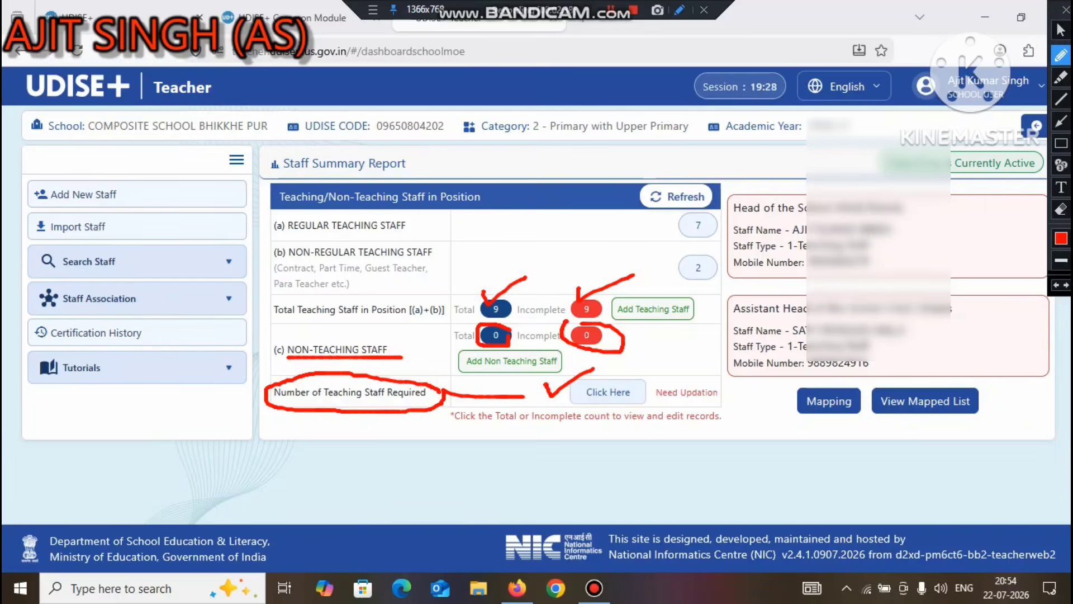
left_click(1062, 145)
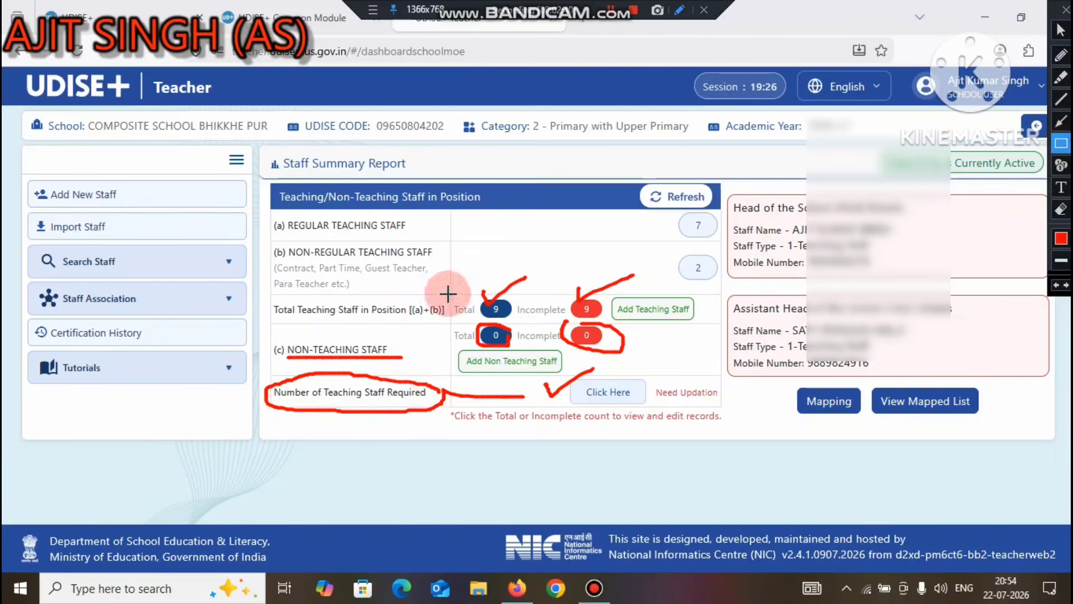
mouse_move(225, 241)
left_mouse_down()
mouse_move(736, 428)
mouse_move(714, 476)
left_mouse_up()
Clear all red annotations from the staff summary and close the drawing tools
left_click(1060, 29)
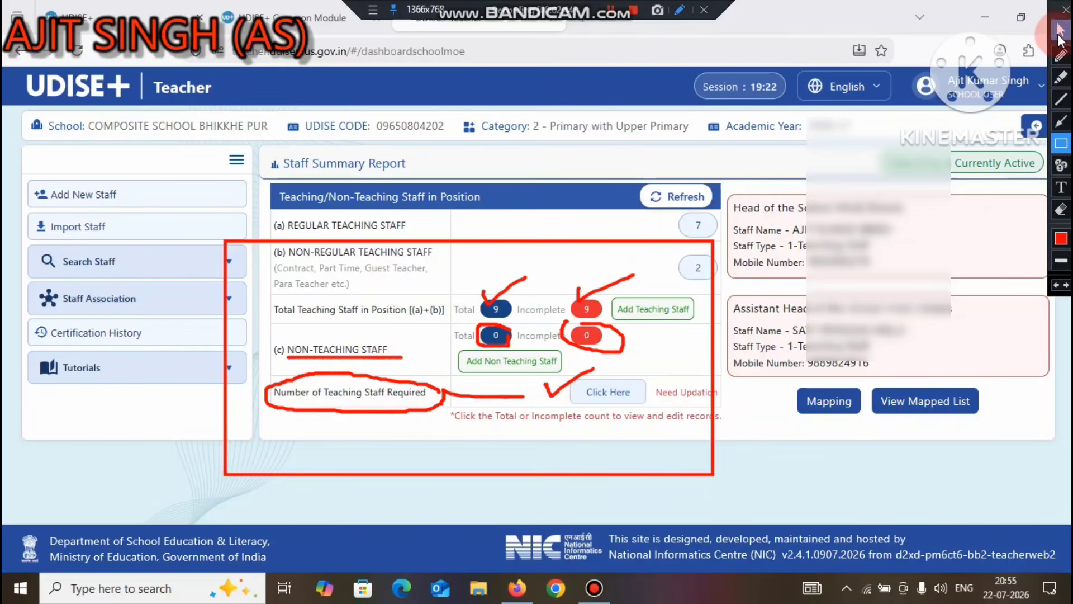
left_click(1058, 40)
left_click(1061, 33)
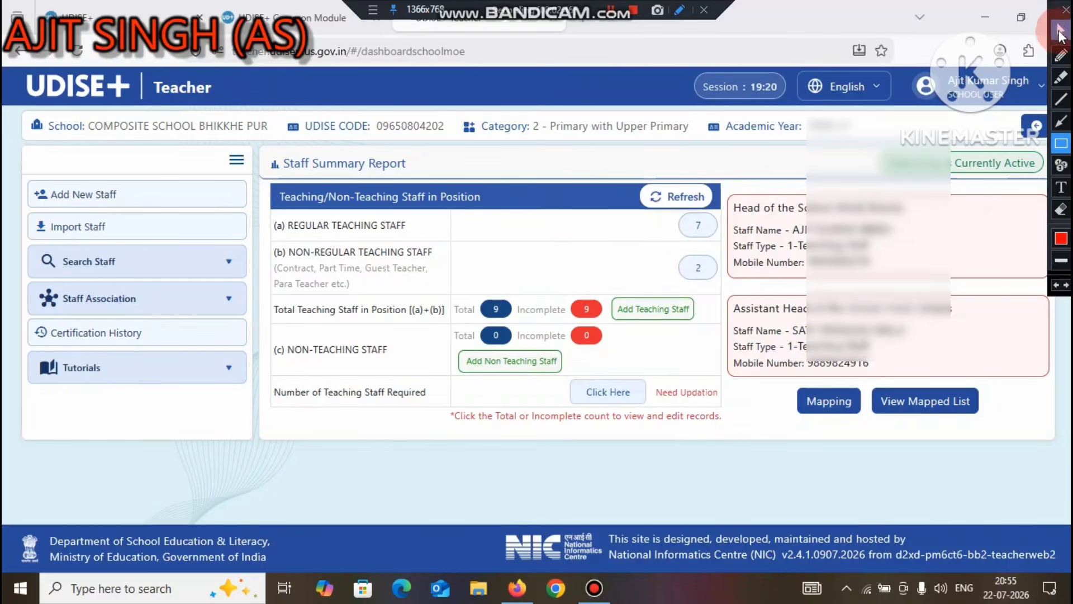
left_click(1067, 10)
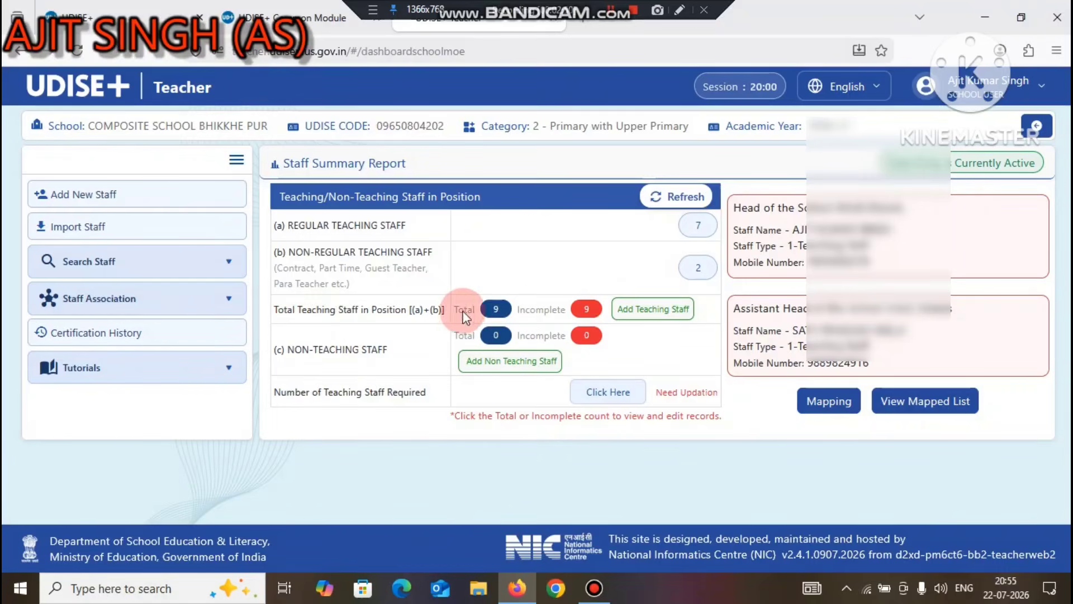
Open the list of incomplete teaching staff and review the records and the first-listed member's GP, AT and TD forms
left_click(588, 306)
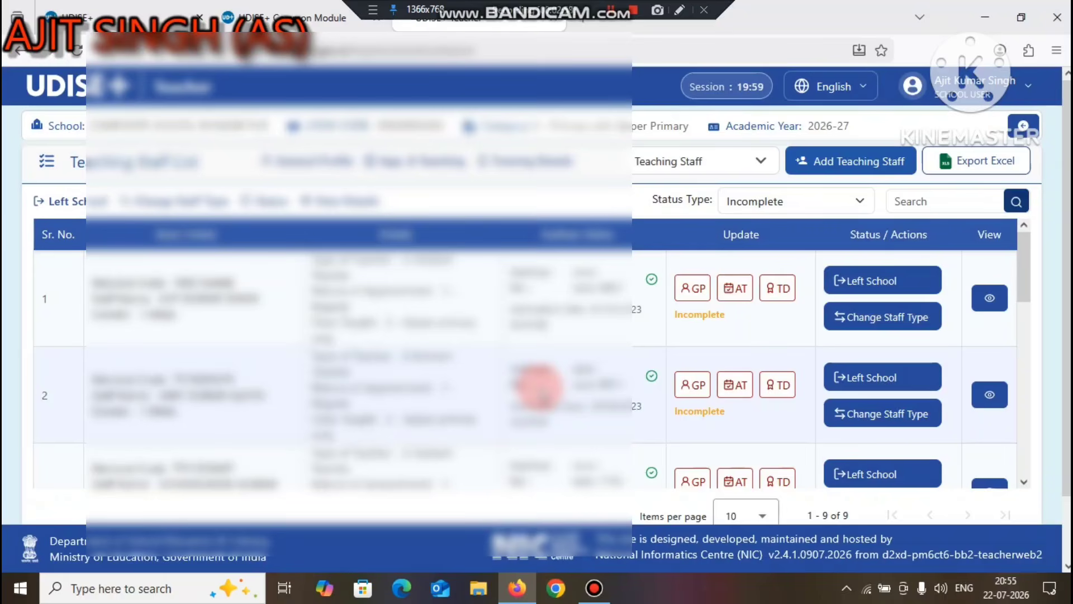
scroll(206, 341, "down", 5)
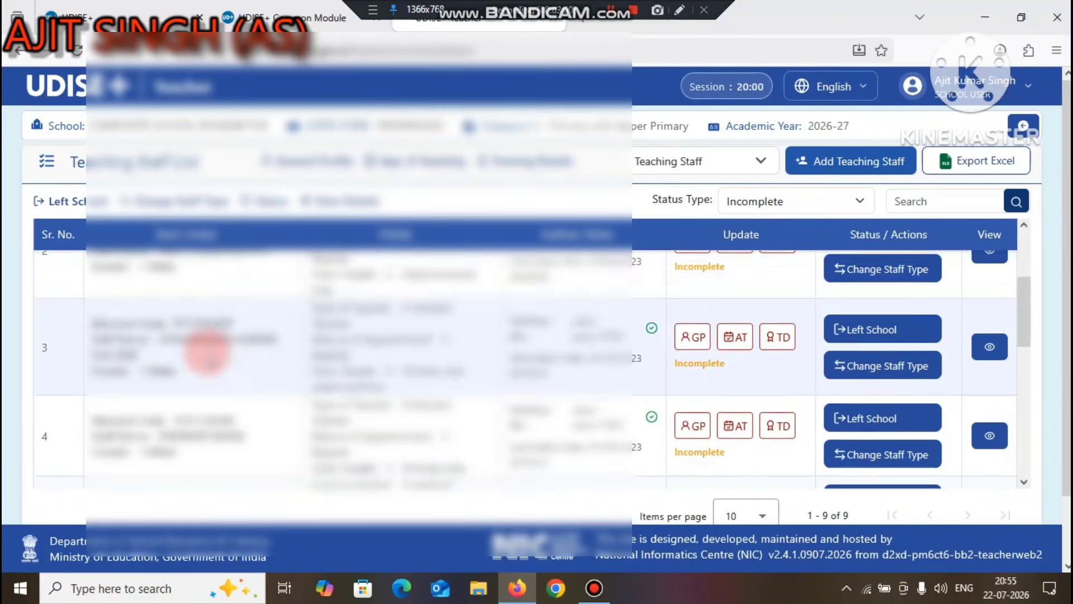
scroll(211, 347, "up", 5)
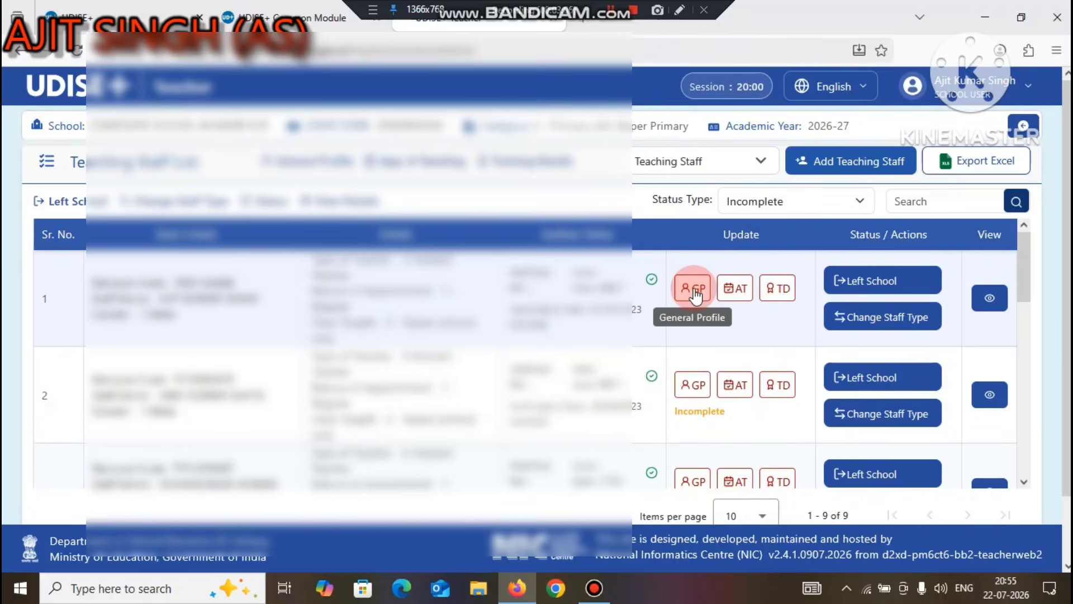
left_click(743, 293)
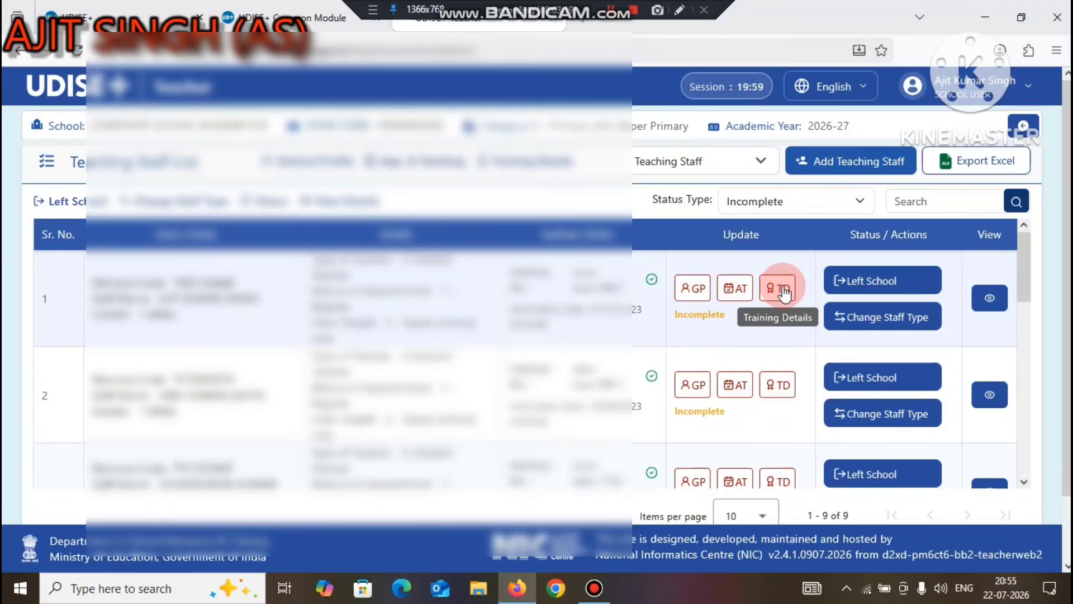
Review and update the first-listed teacher's General Profile and Appointment and Teaching Profile, proceeding to the training form
left_click(696, 292)
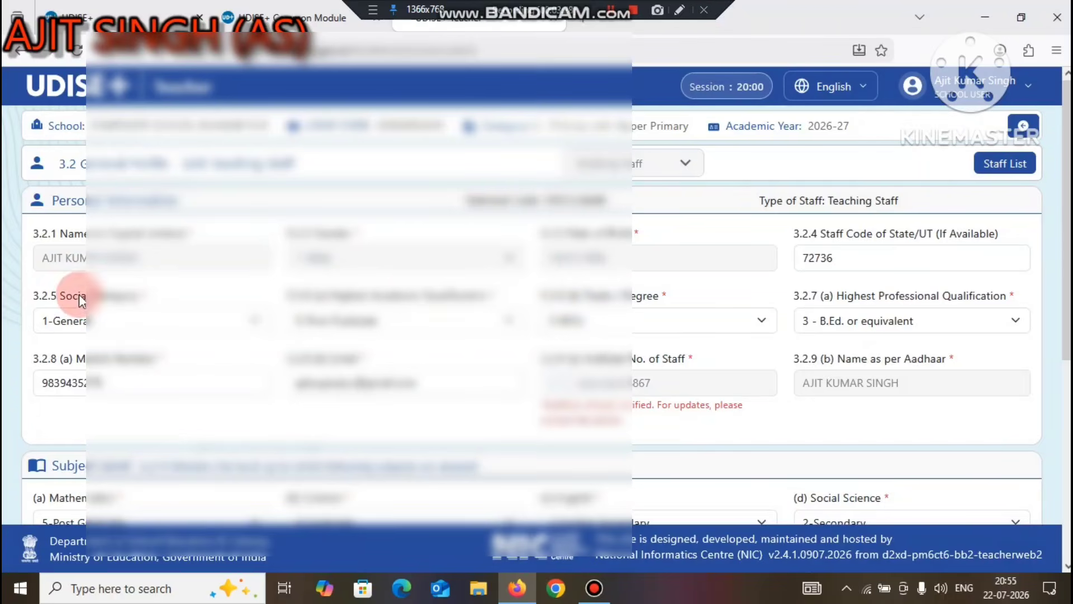
scroll(467, 287, "down", 4)
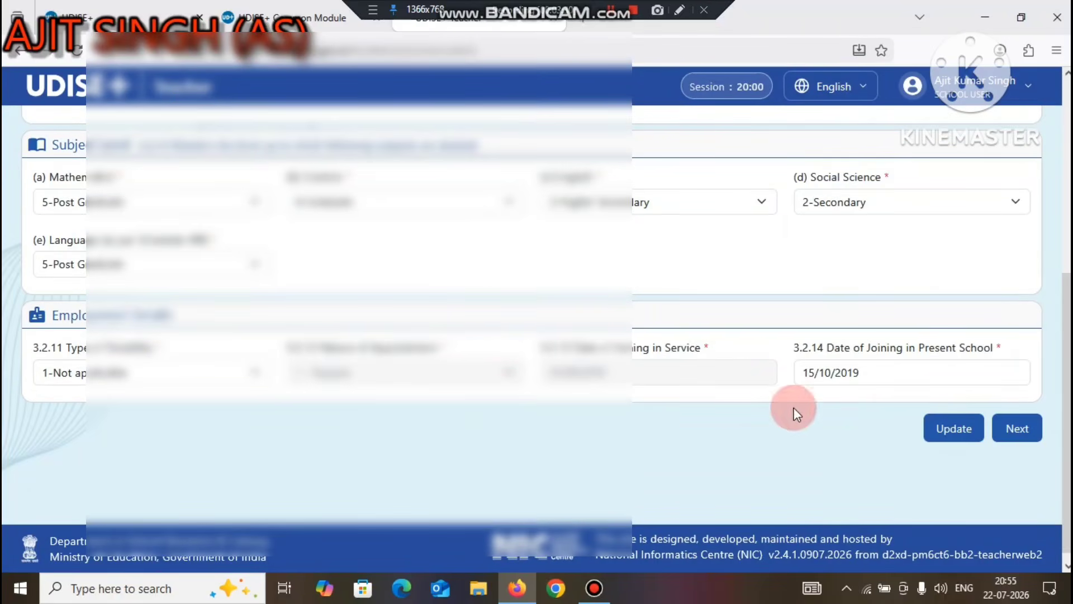
left_click(952, 431)
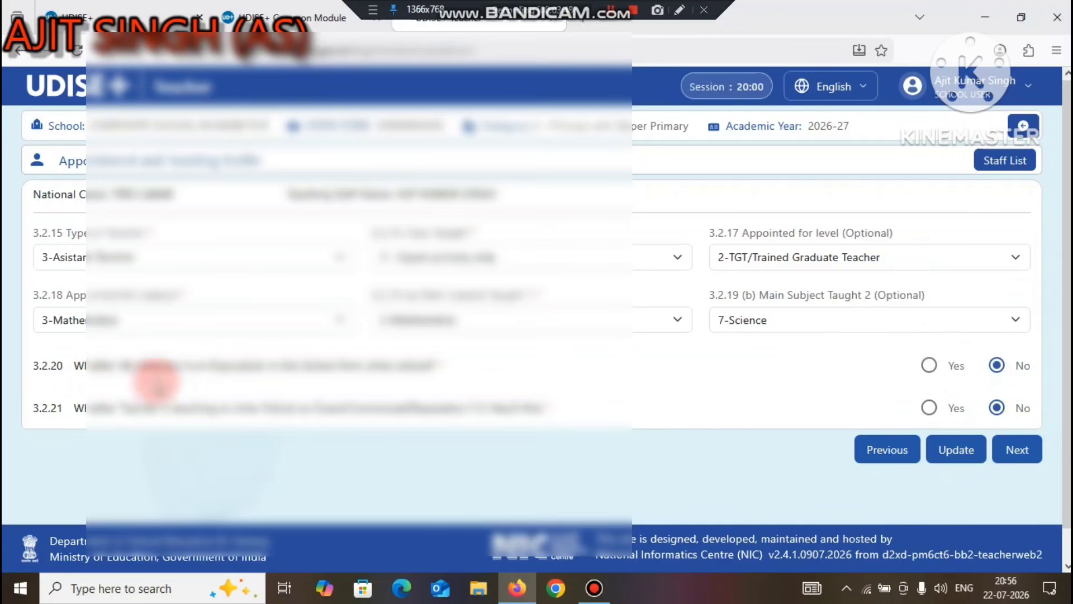
left_click(966, 452)
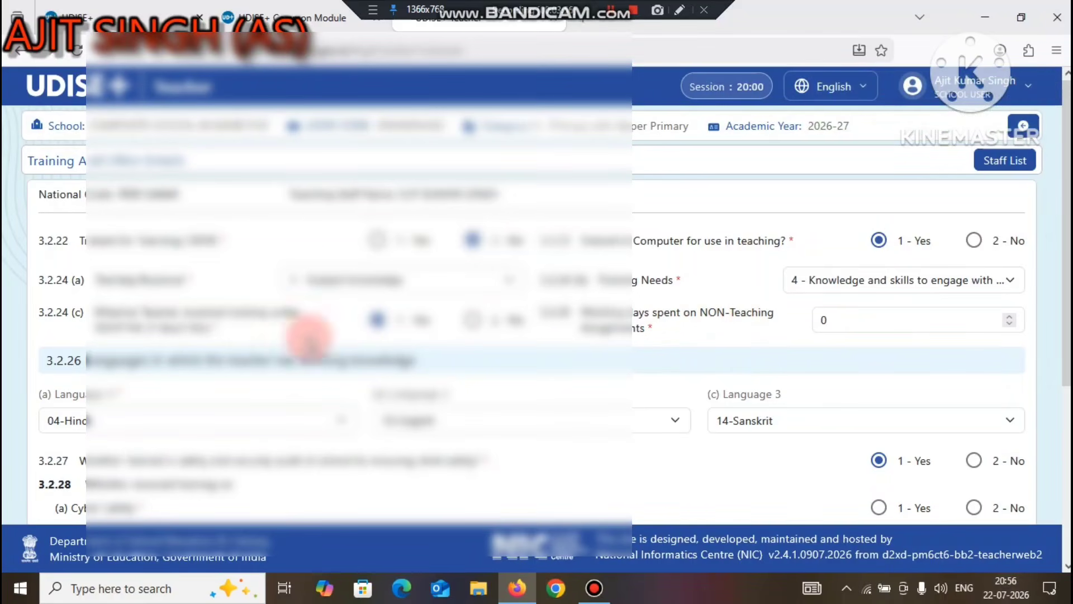
Answer 2 - No to both training items (a) and (b) under 3.2.28 and update the first-listed teacher's training details
scroll(661, 366, "down", 2)
scroll(663, 368, "down", 2)
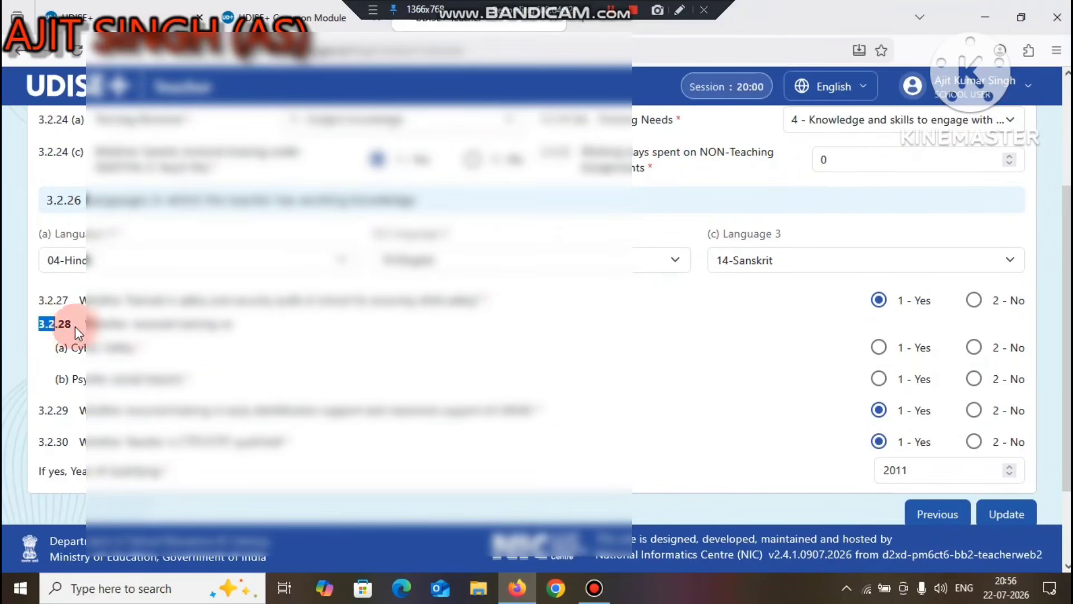
left_click_drag(74, 327, 103, 325)
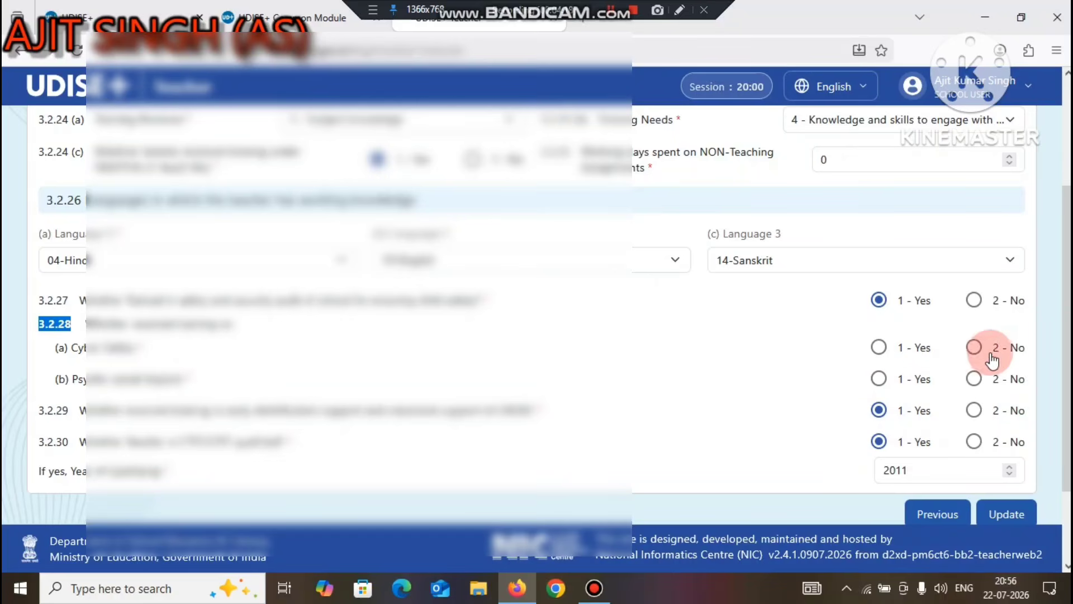
left_click(974, 347)
left_click(974, 379)
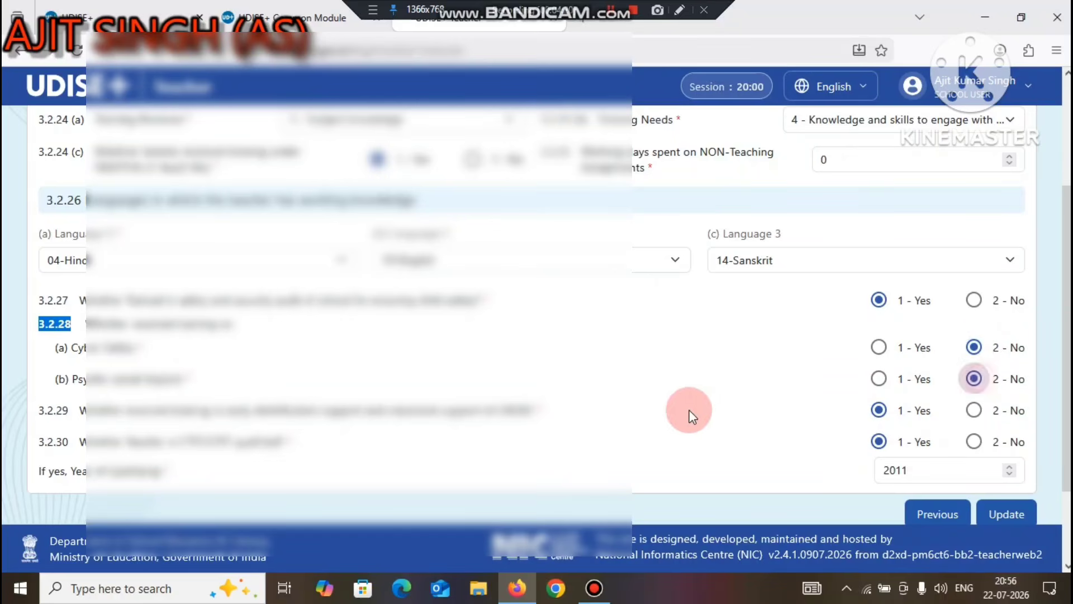
scroll(726, 377, "down", 2)
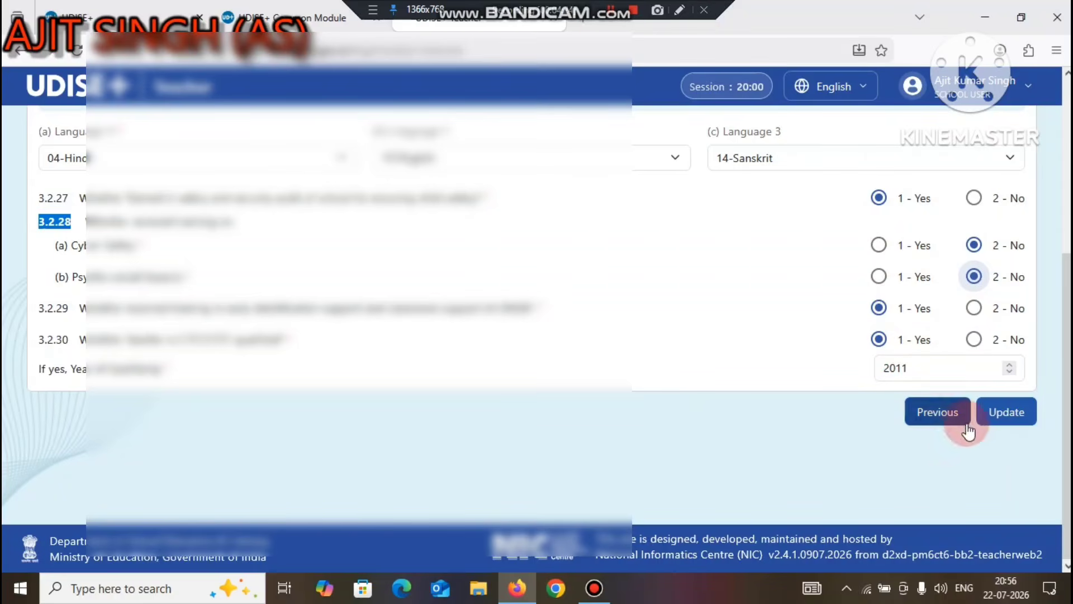
left_click(1001, 411)
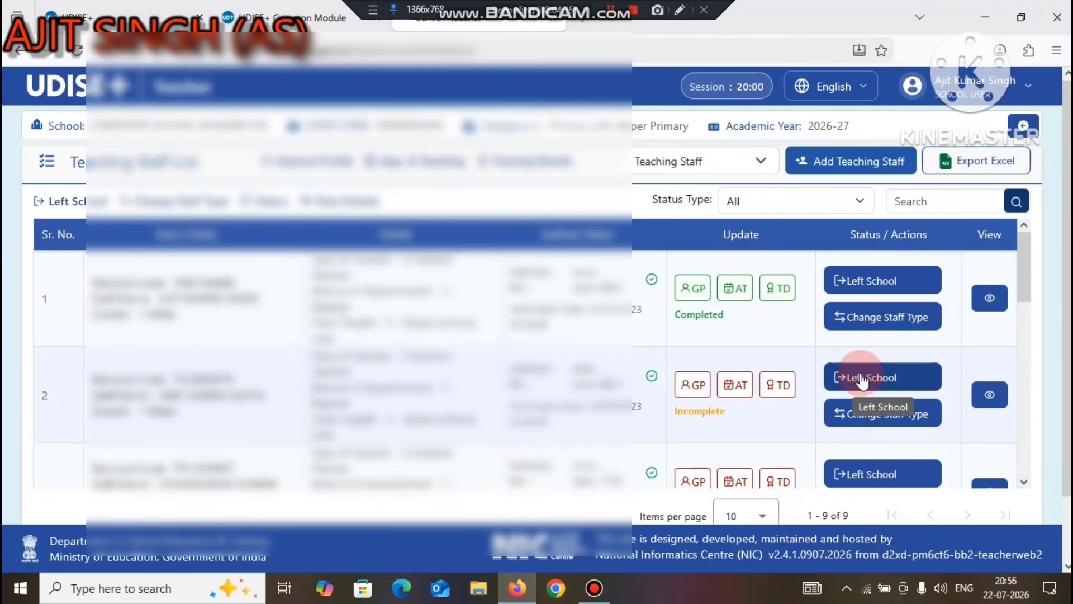
Explore Left School for the second-listed teacher with reason DropBox - Transferred/Shifted to Another School, cancel it and return to the staff list
left_click(879, 382)
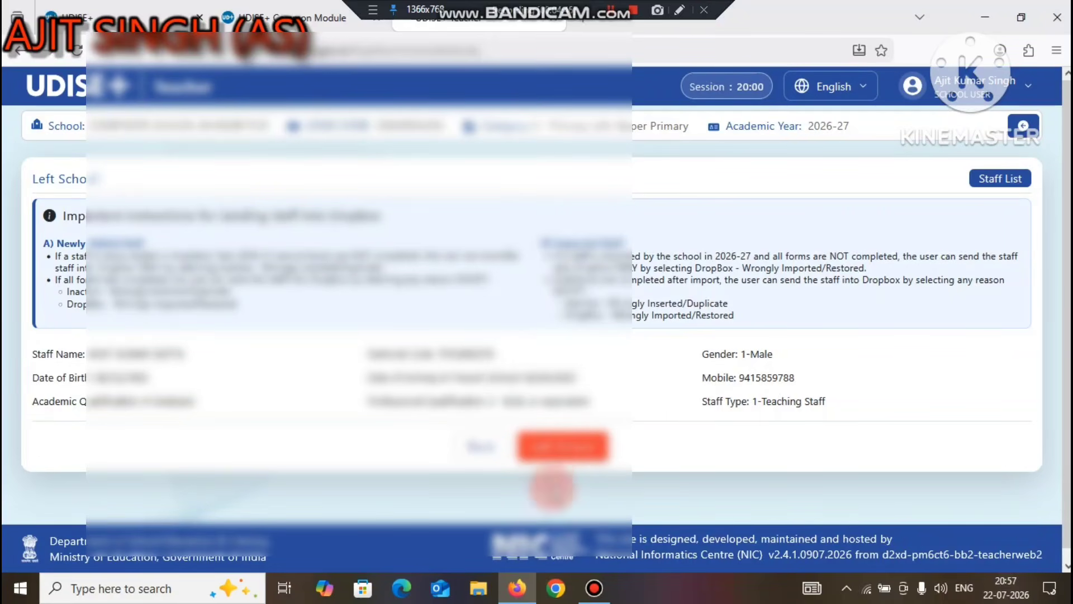
left_click(478, 446)
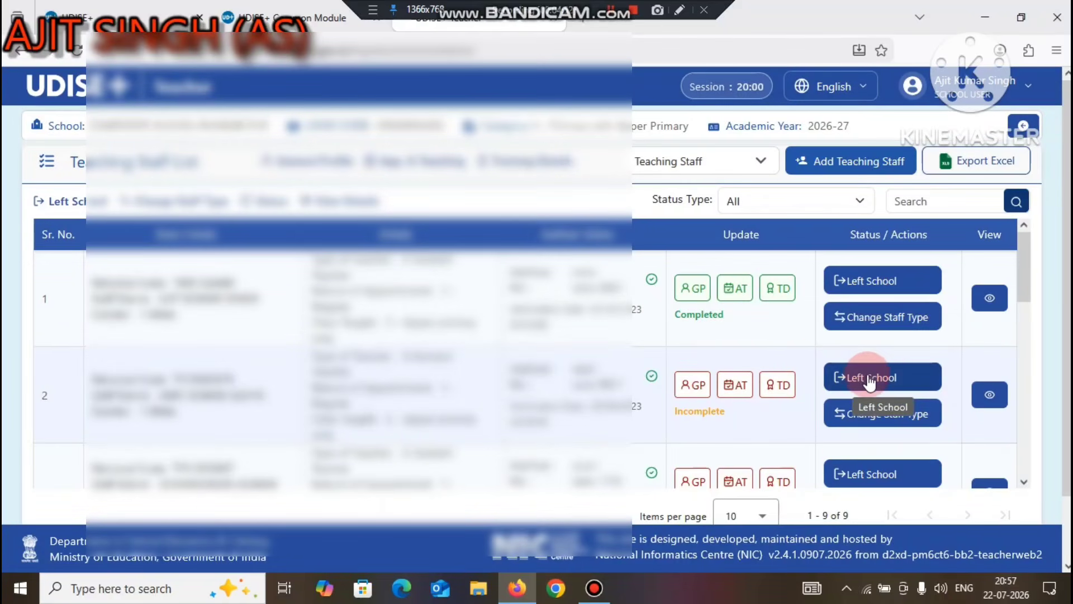
left_click(847, 390)
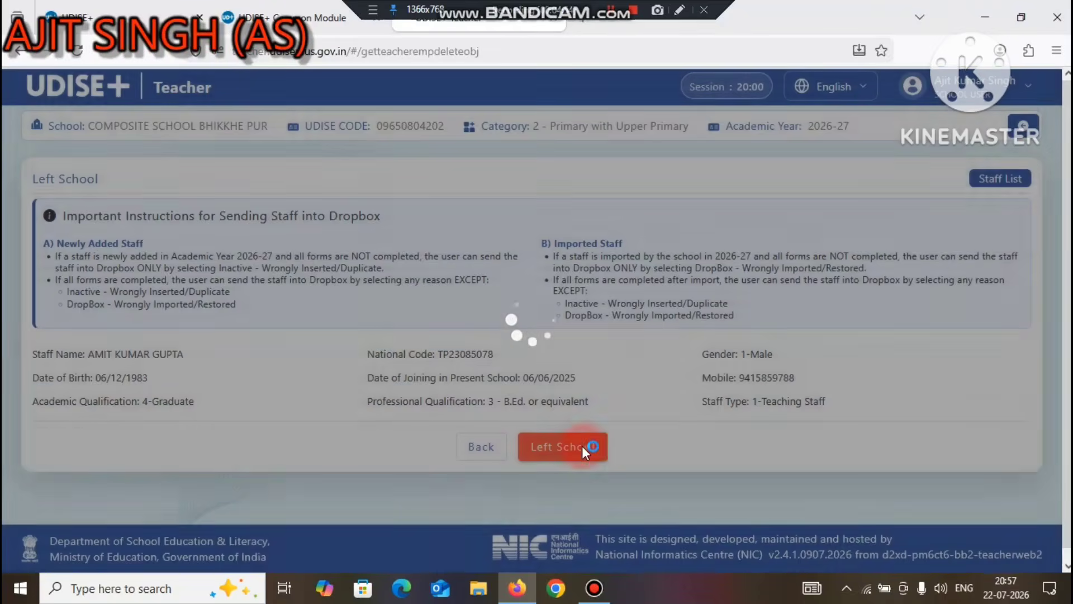
left_click(564, 447)
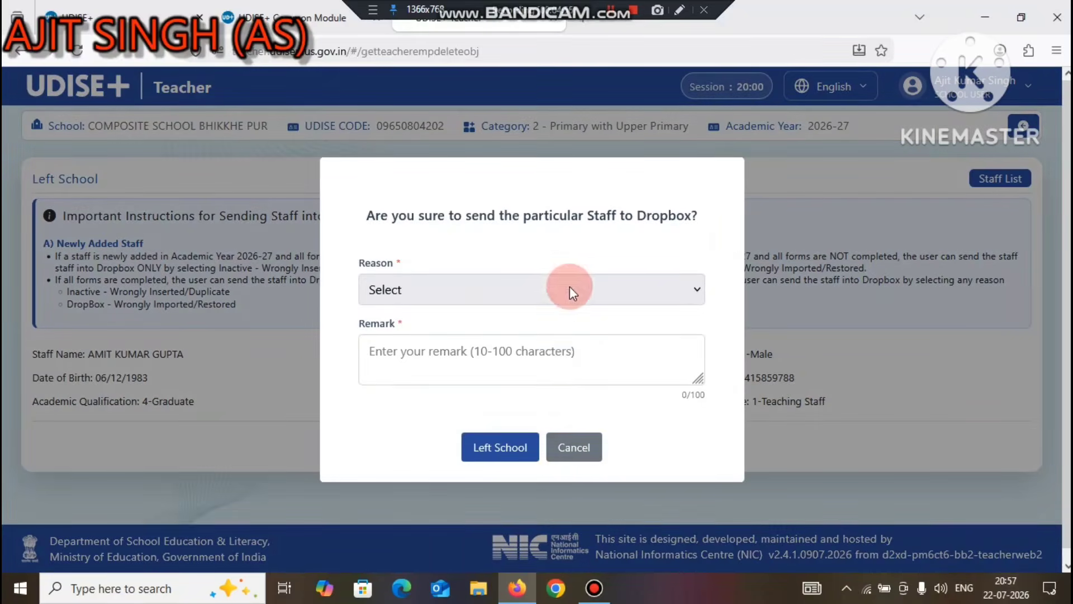
left_click(691, 292)
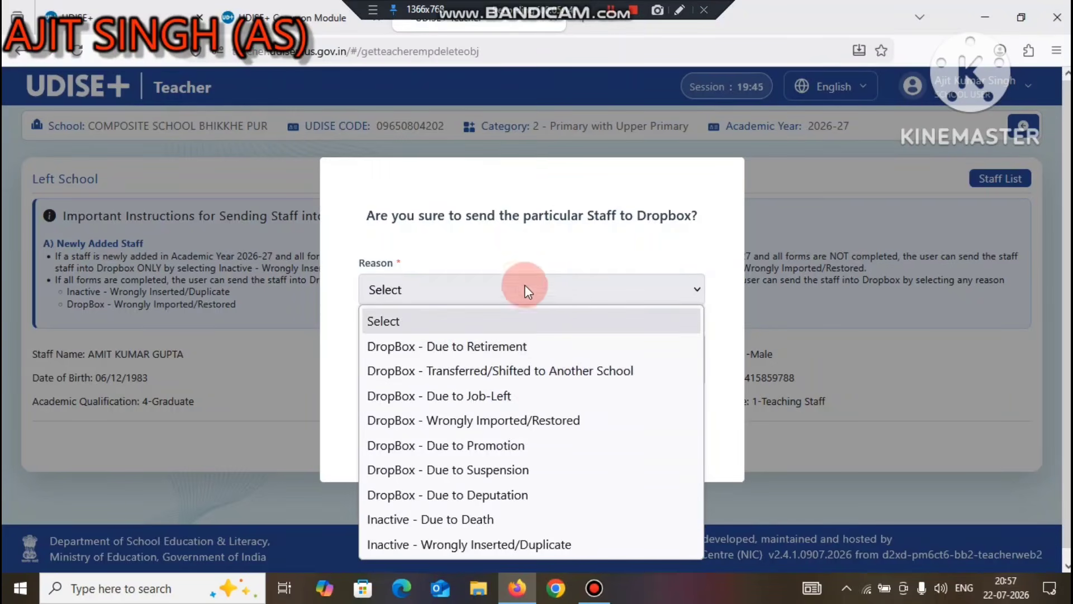
left_click(475, 372)
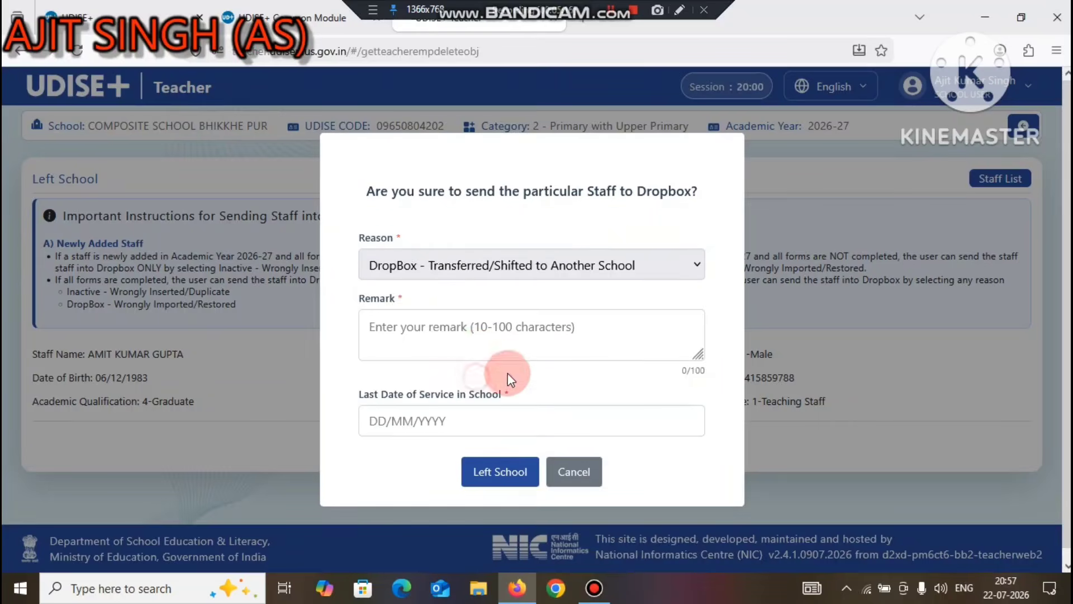
left_click(451, 330)
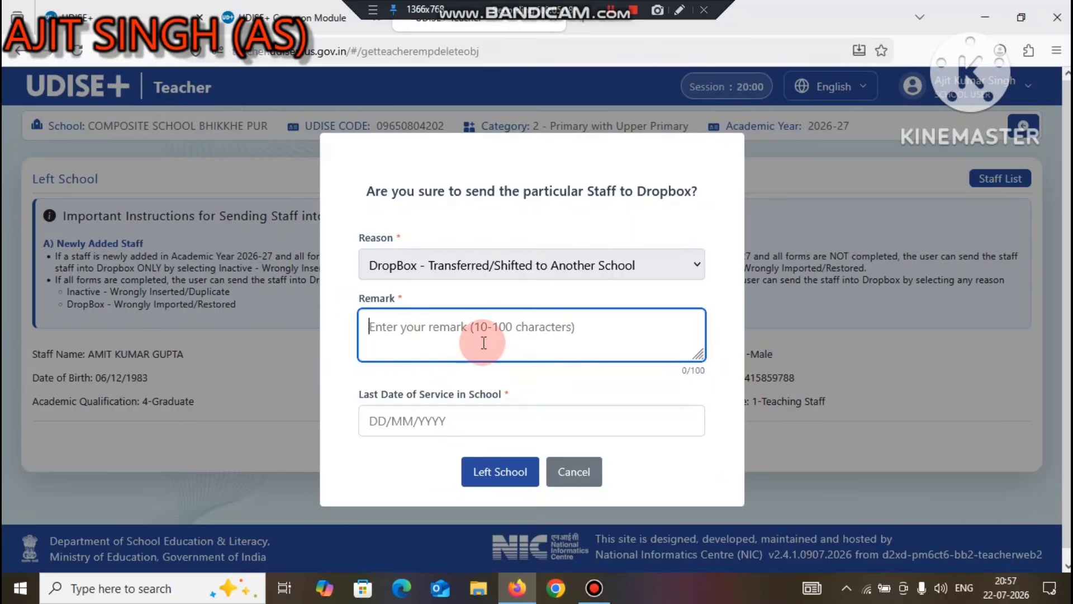
left_click(396, 428)
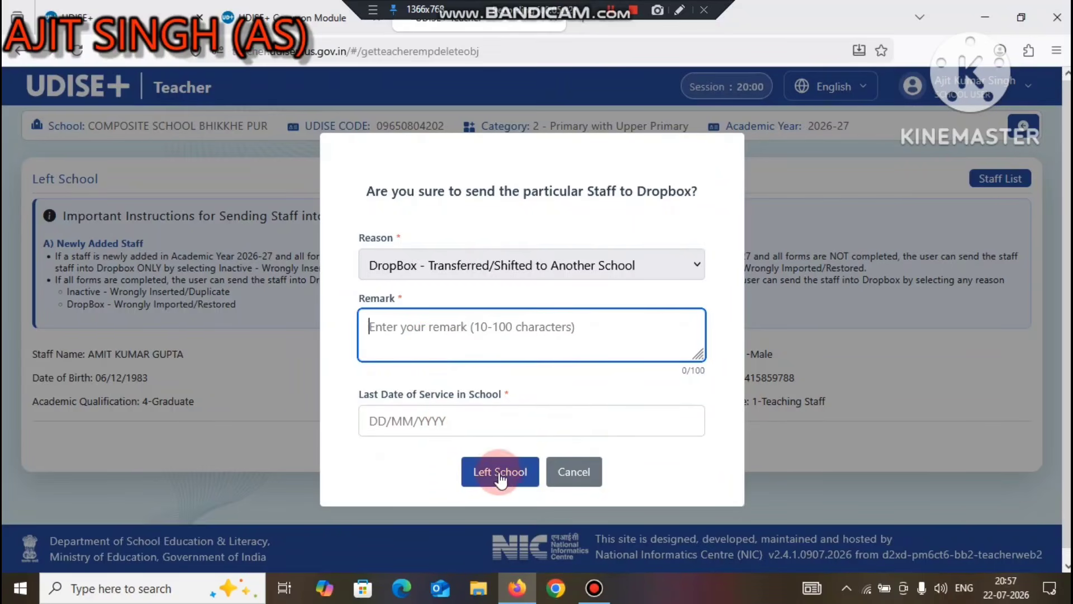
left_click(574, 471)
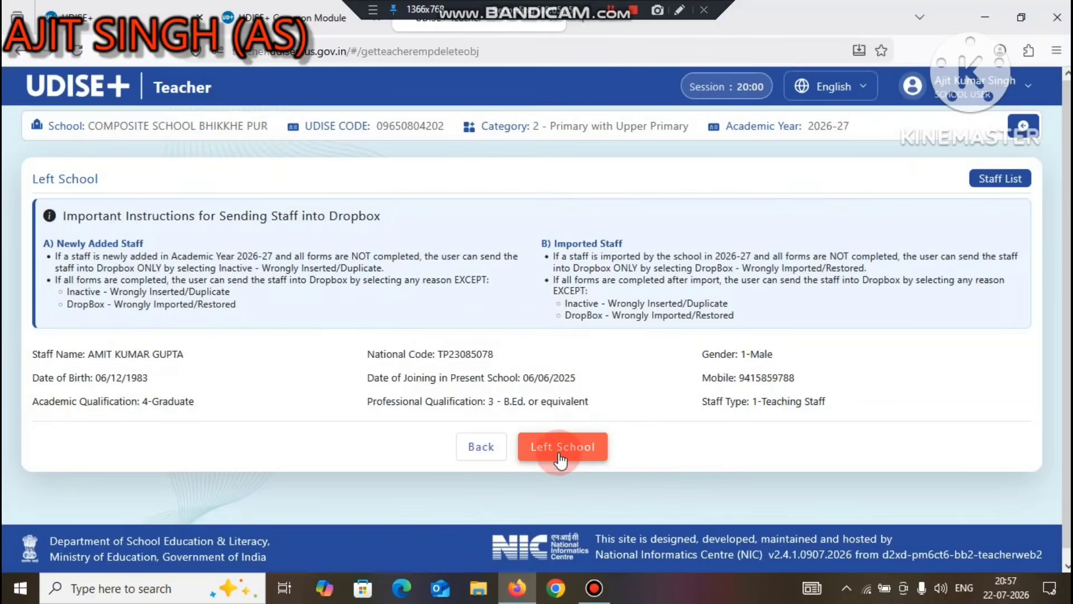
left_click(489, 447)
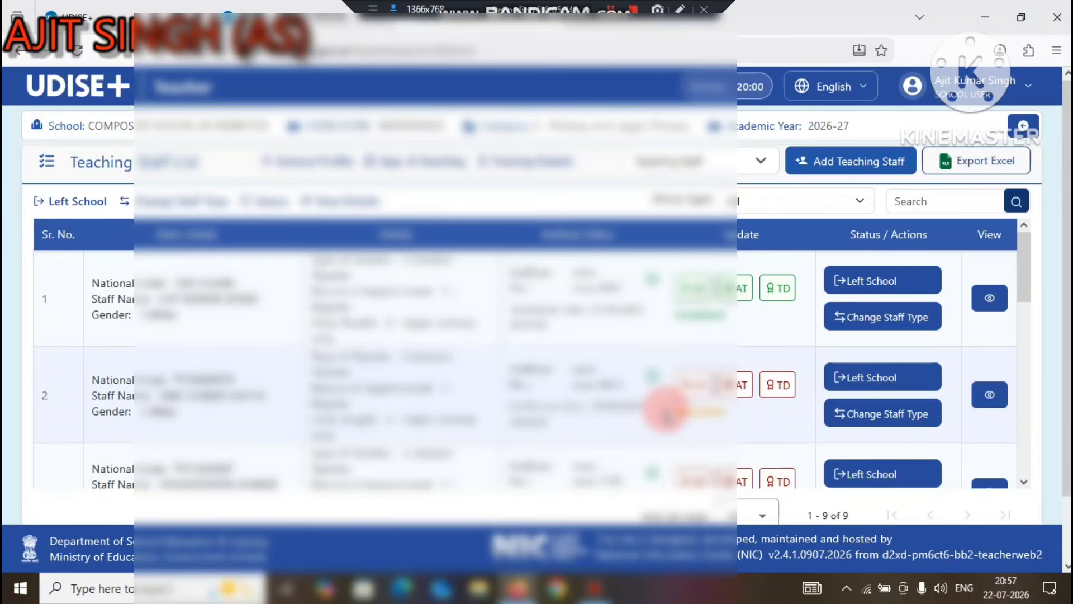
Explore Change Staff Type for the second-listed teacher, checking the staff type, nature of appointment and remarks fields, and return to the list without updating
left_click(896, 414)
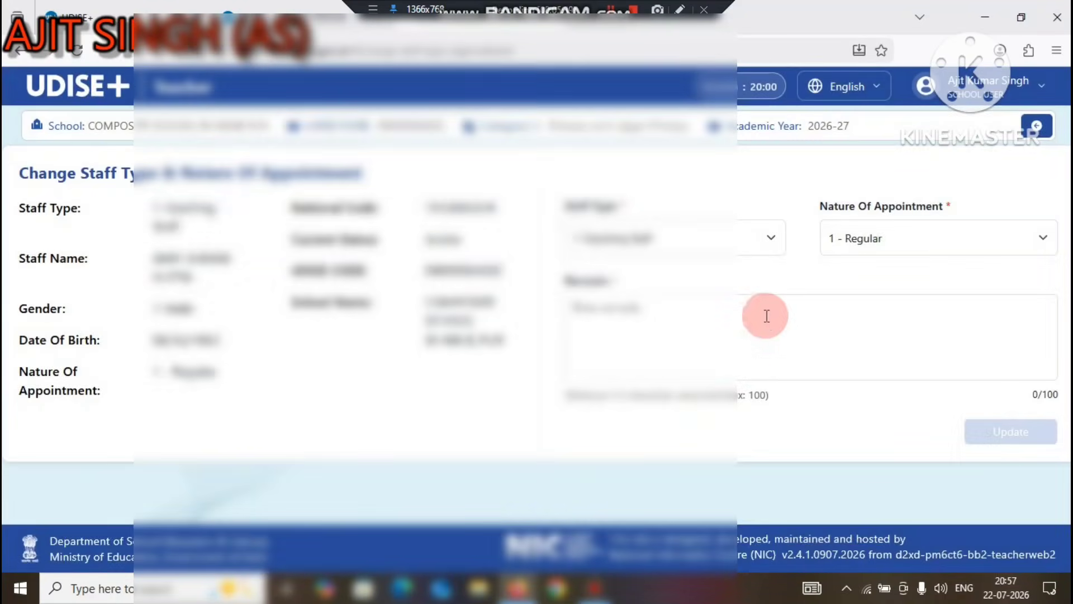
left_click(690, 238)
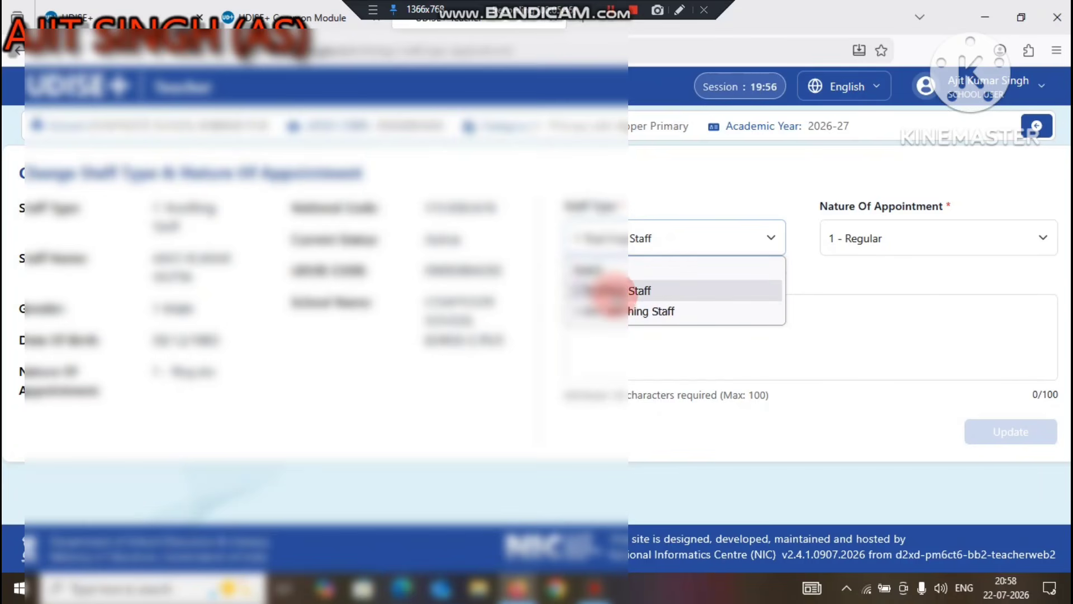
left_click(623, 309)
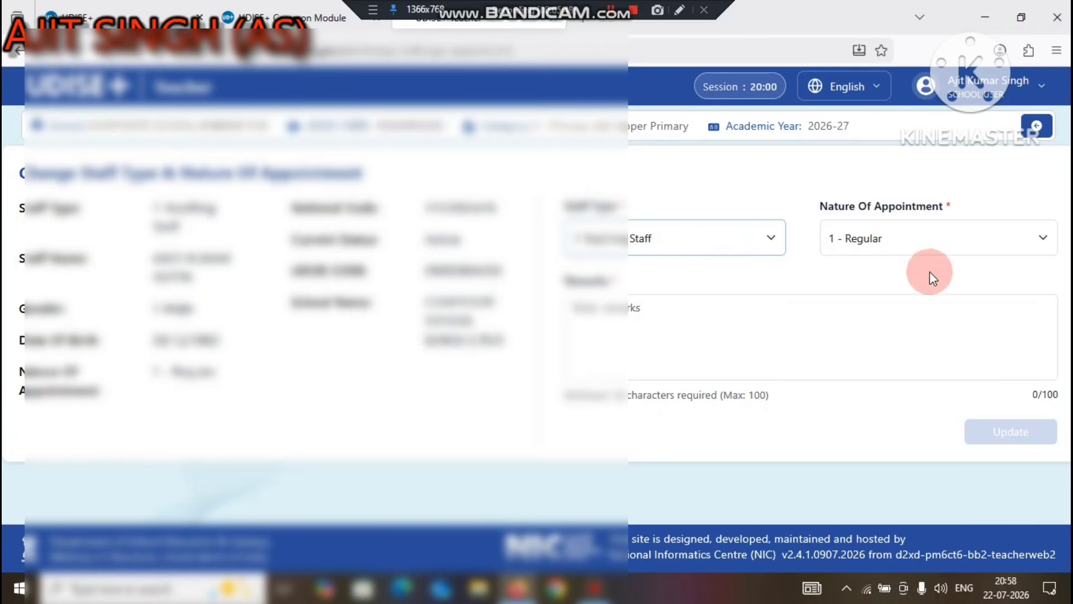
left_click(924, 241)
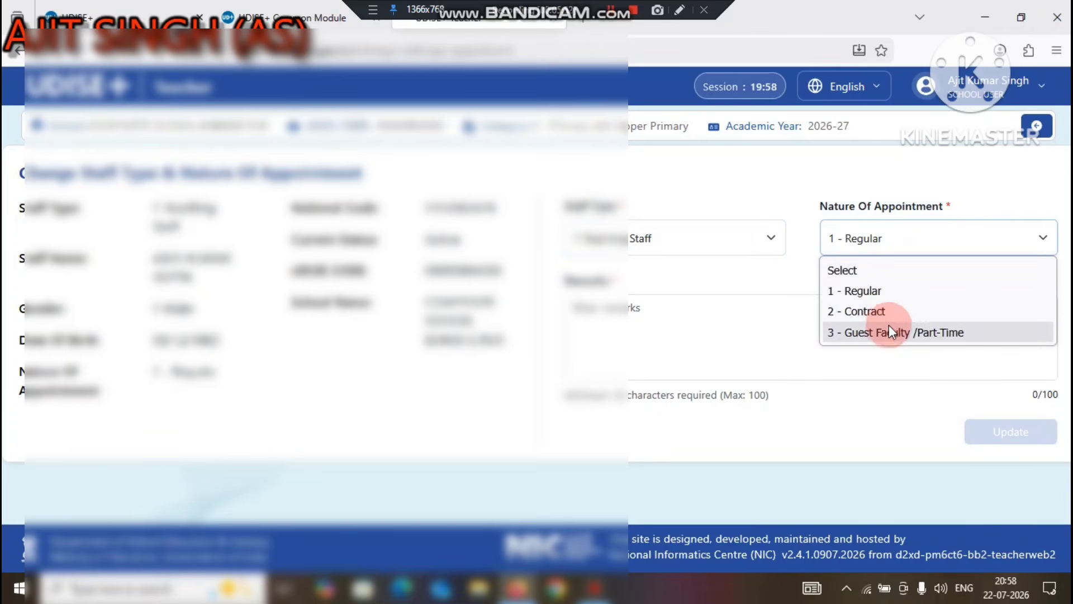
left_click(667, 326)
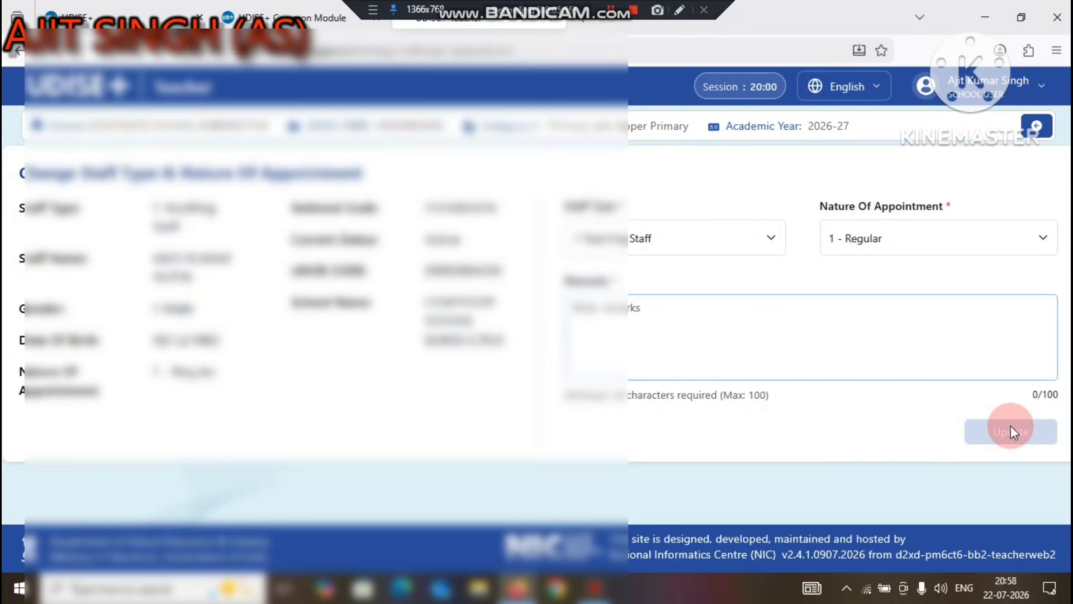
type("a")
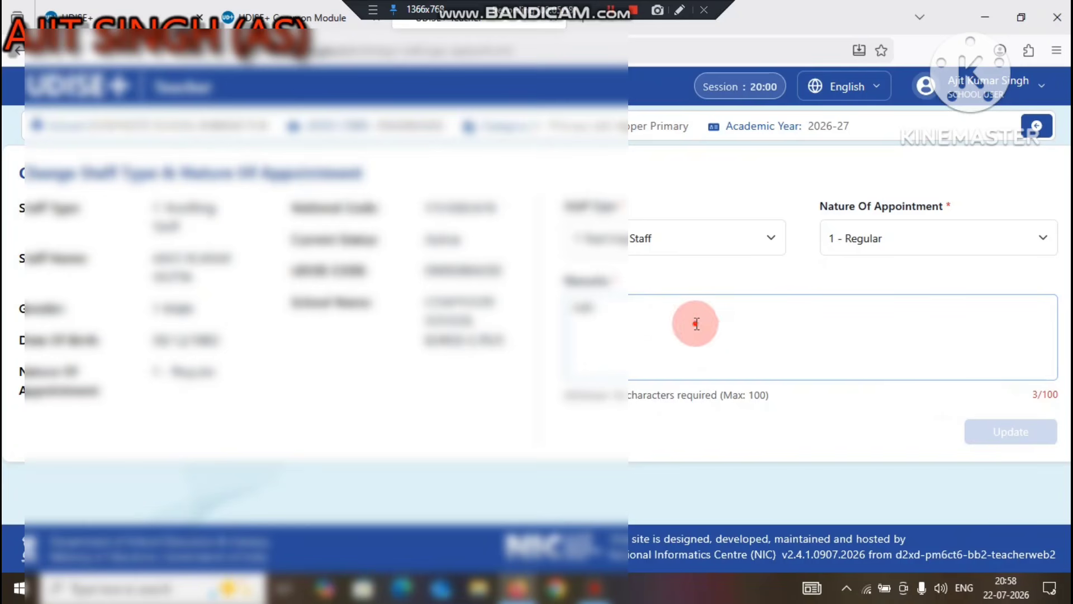
left_click_drag(695, 324, 548, 322)
key("BackSpace")
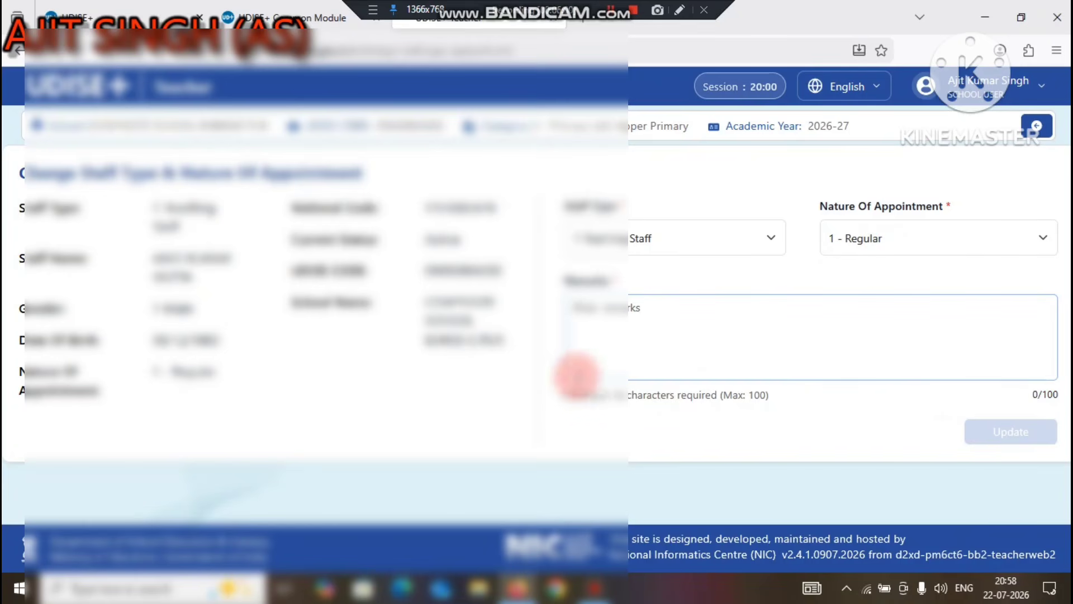
left_click(1035, 129)
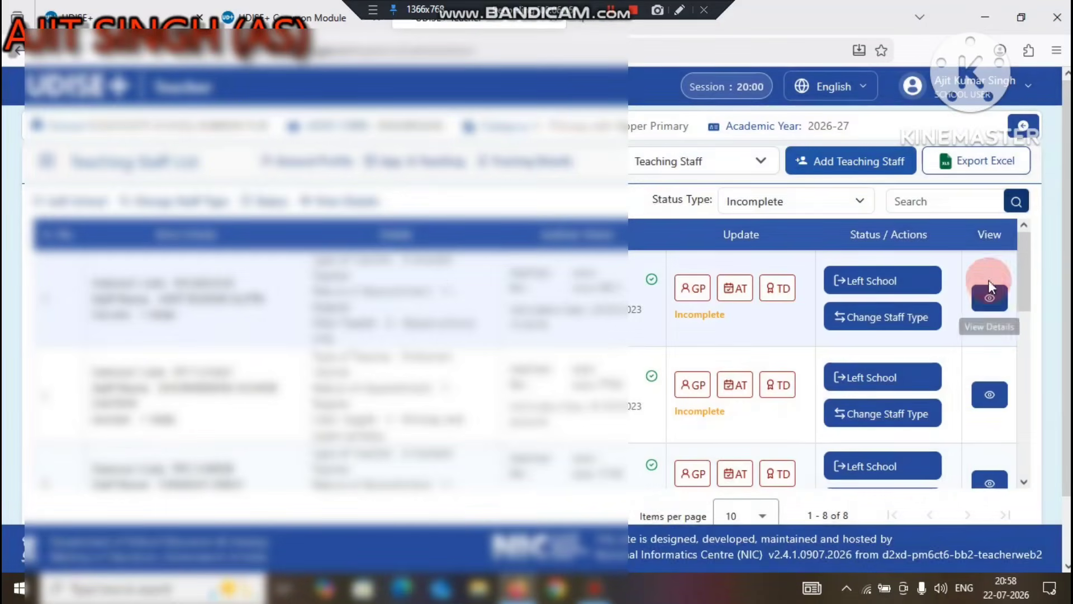
View the first-listed incomplete teacher's full details, close them and return to the Staff Summary Report
left_click(989, 301)
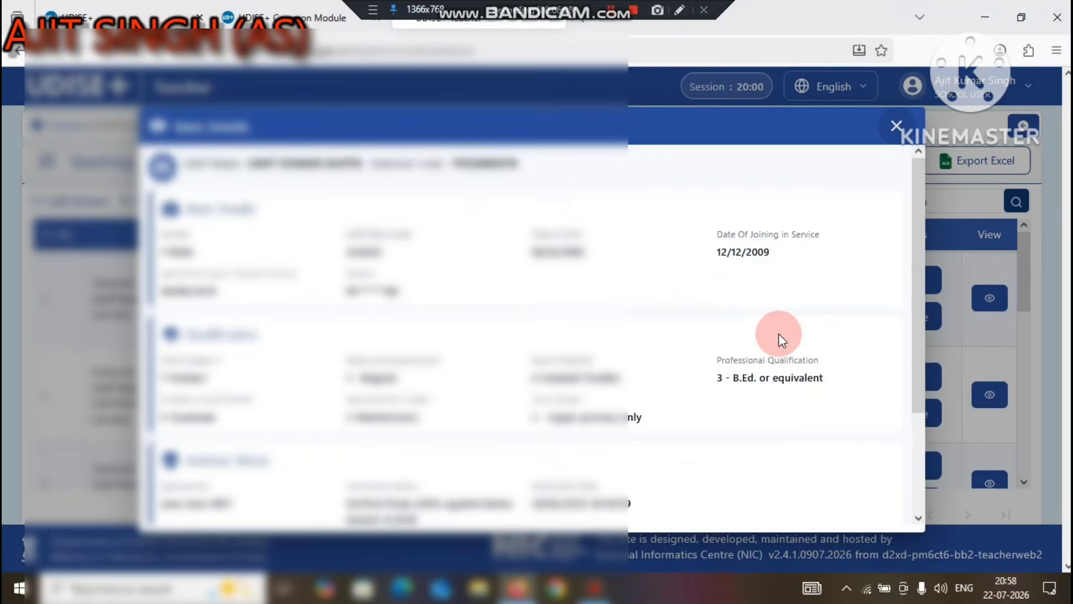
scroll(686, 285, "down", 3)
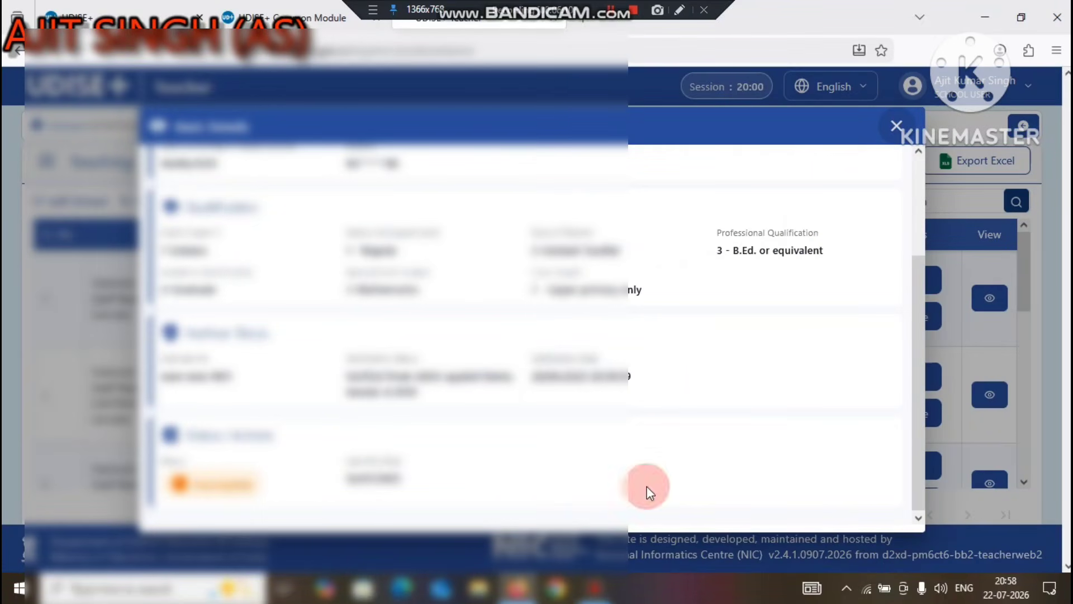
left_click(896, 125)
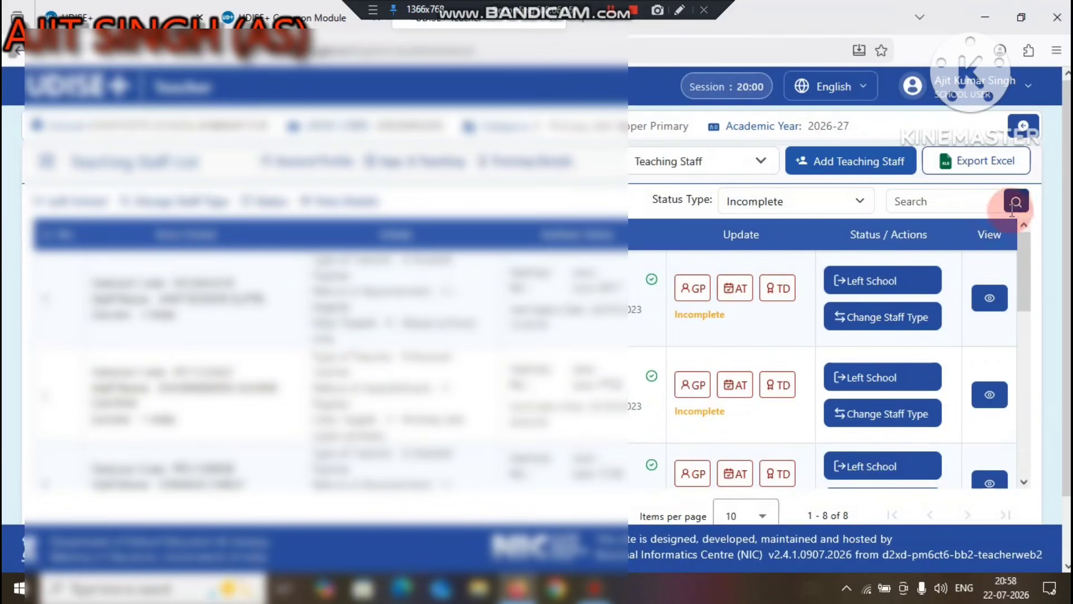
left_click(1024, 126)
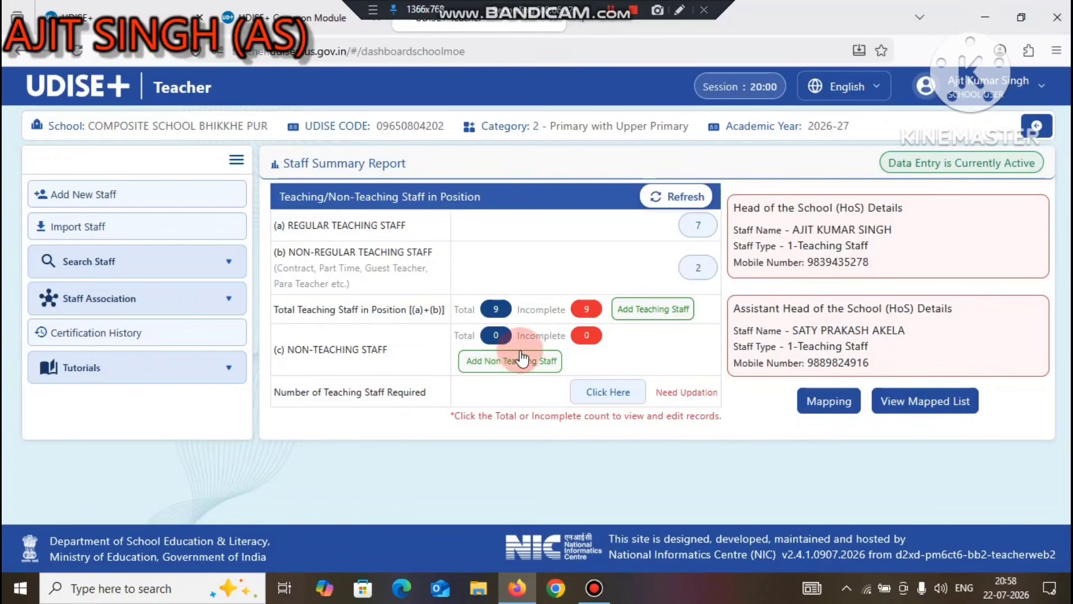
Start adding new staff with the staff type Teaching Staff and open the General Profile form
left_click(101, 196)
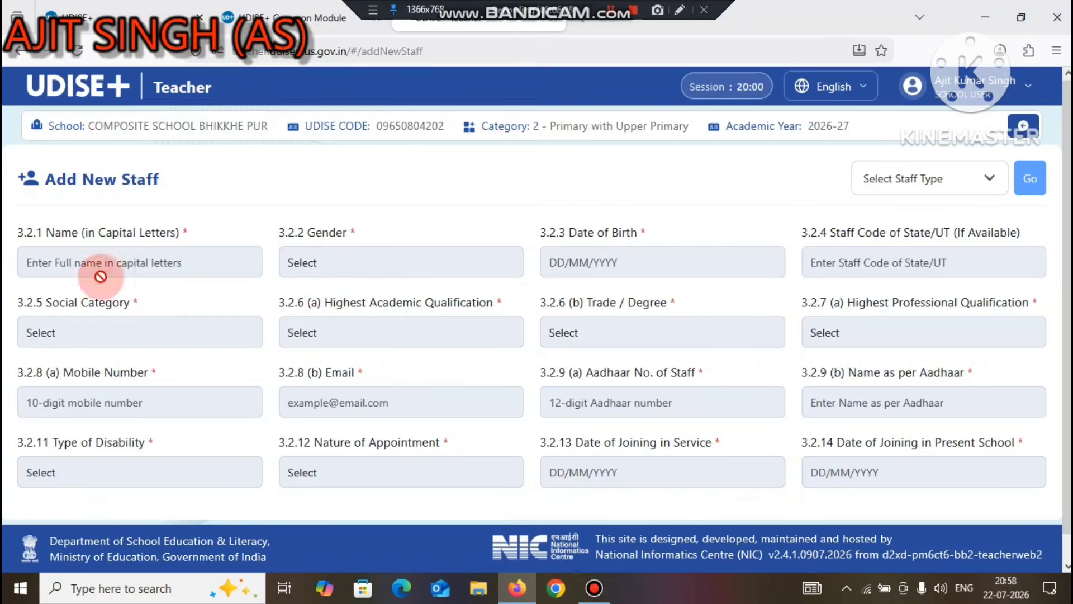
scroll(755, 383, "down", 1)
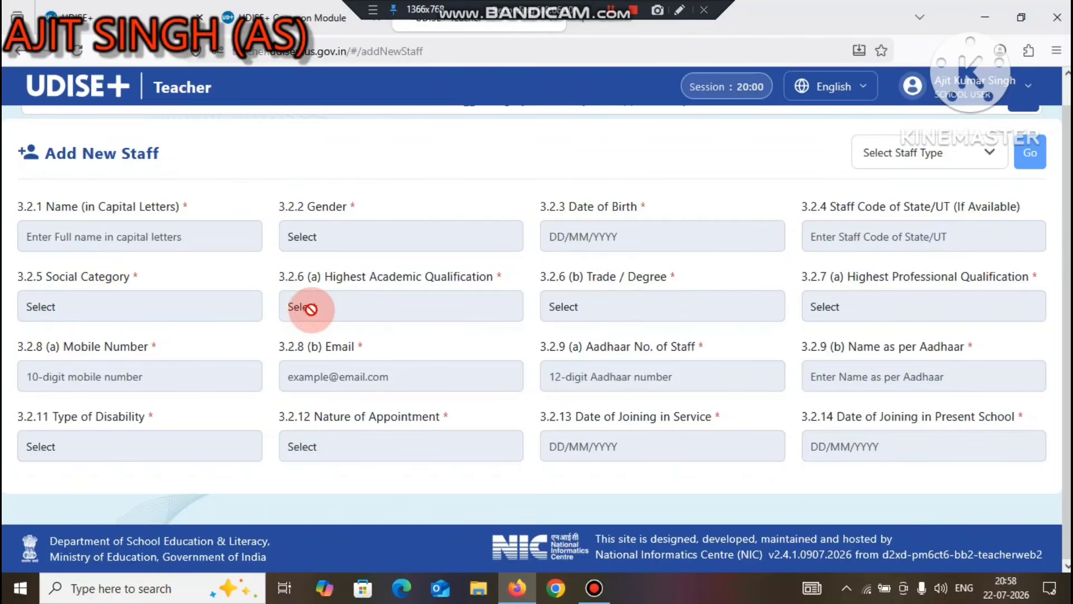
left_click(914, 166)
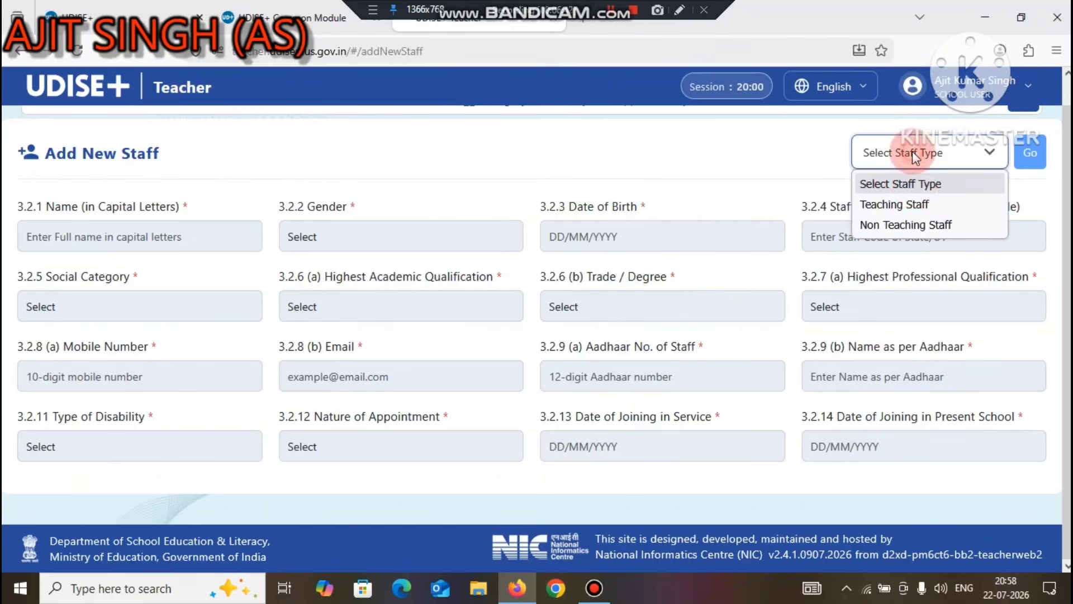
left_click(873, 207)
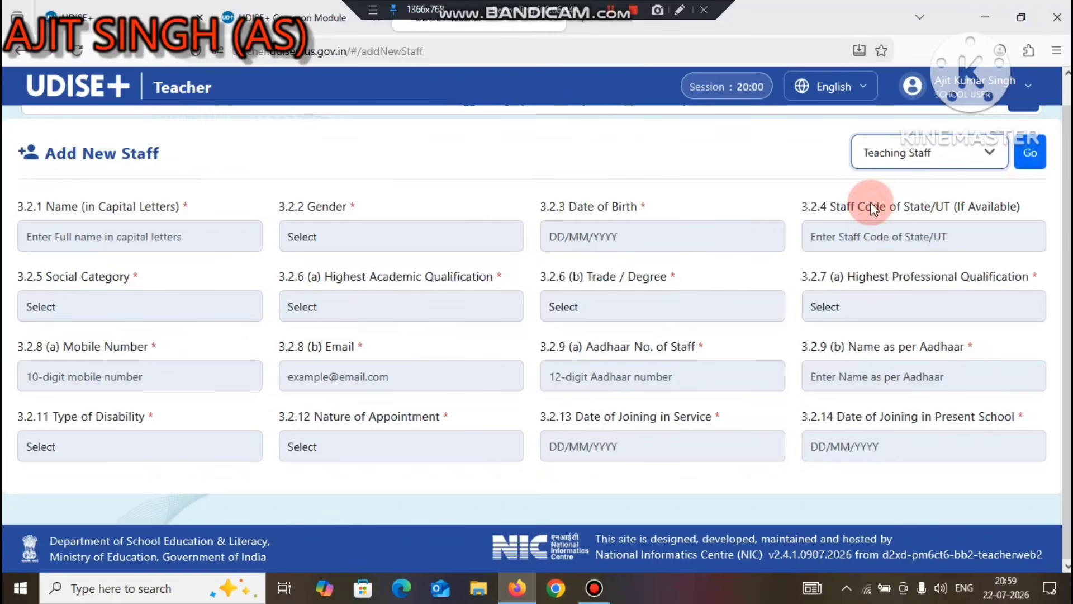
left_click(1039, 156)
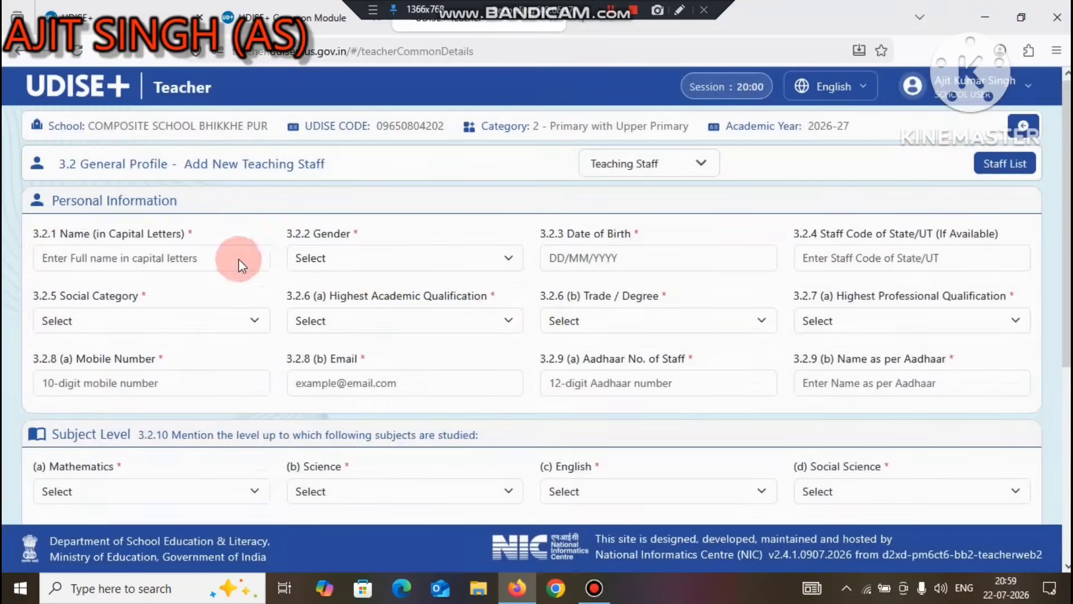
Review the new teaching staff form's personal, subject level and employment fields and leave it without saving
left_click(143, 382)
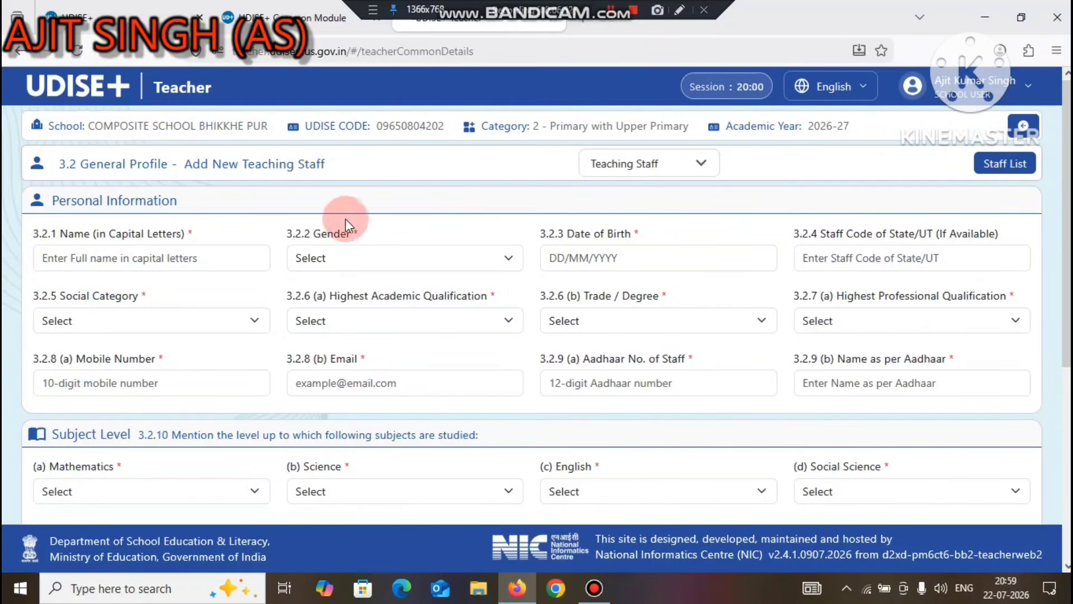
left_click(620, 175)
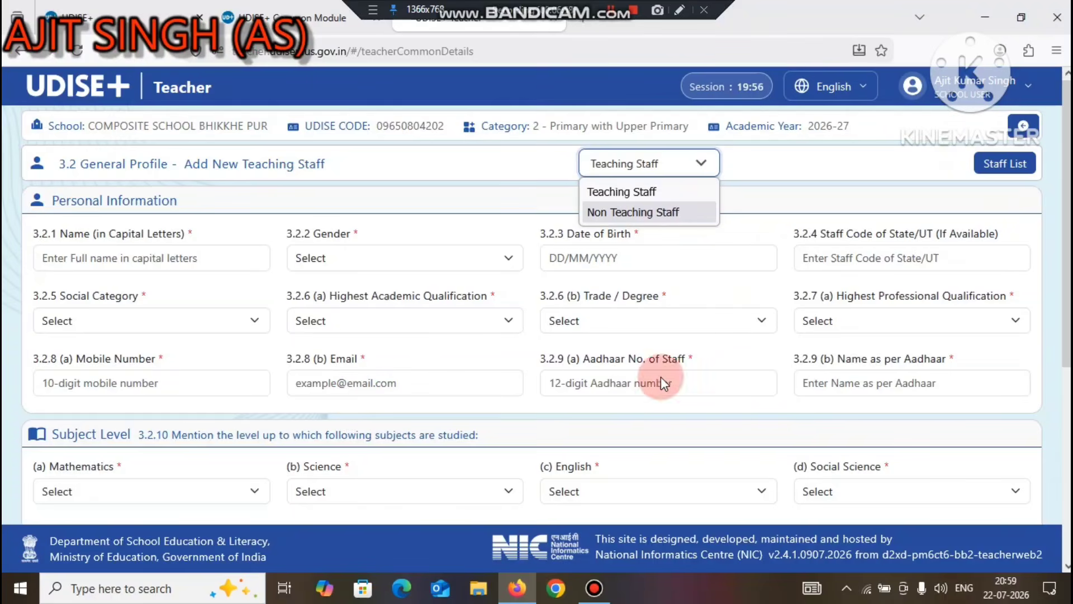
left_click(687, 334)
scroll(687, 347, "down", 5)
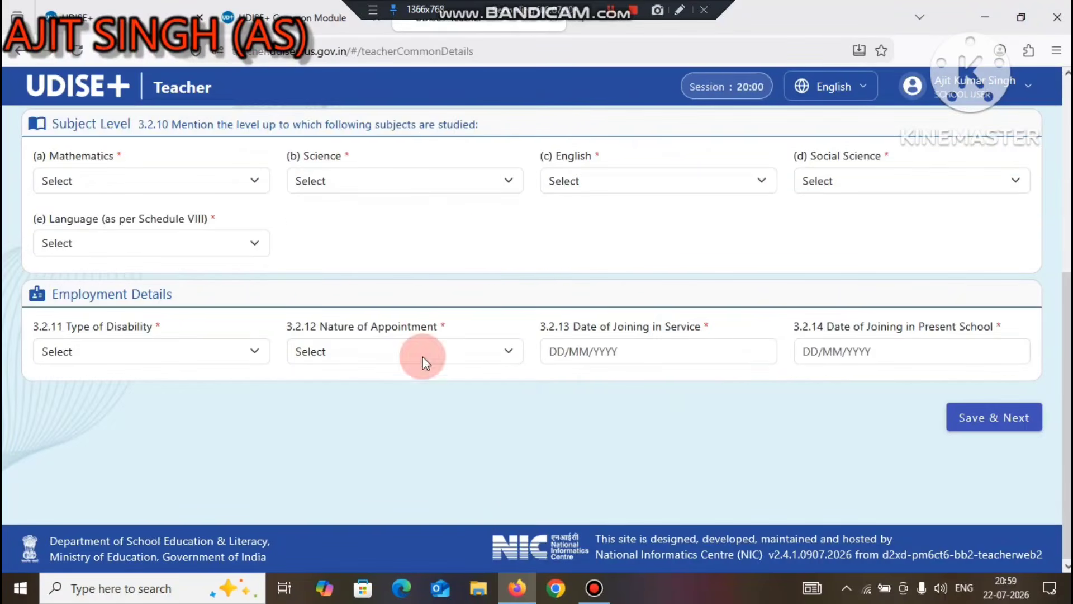
left_click(1009, 423)
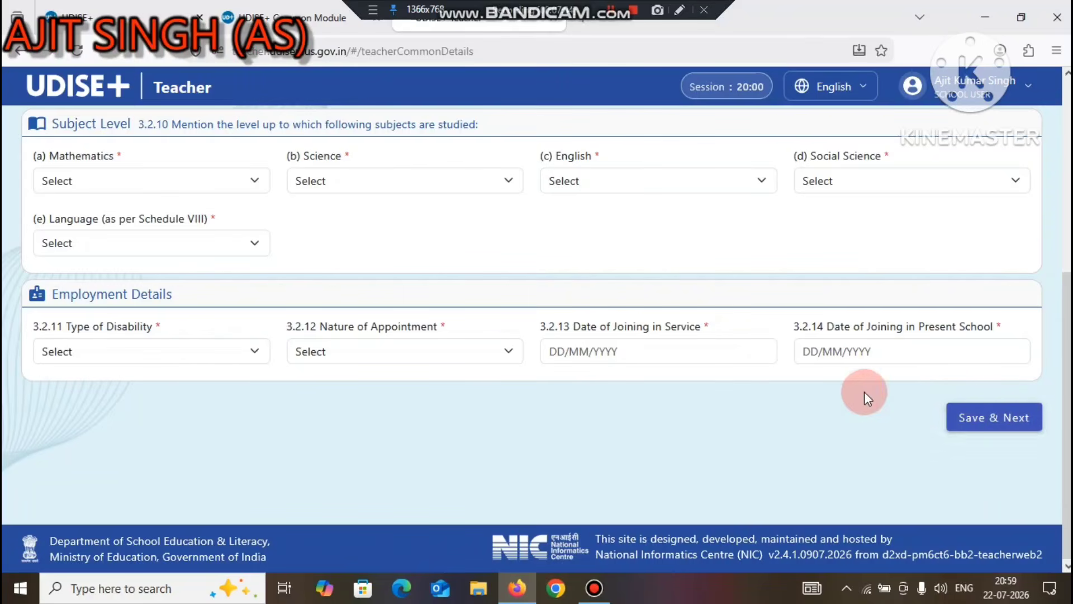
scroll(866, 393, "up", 5)
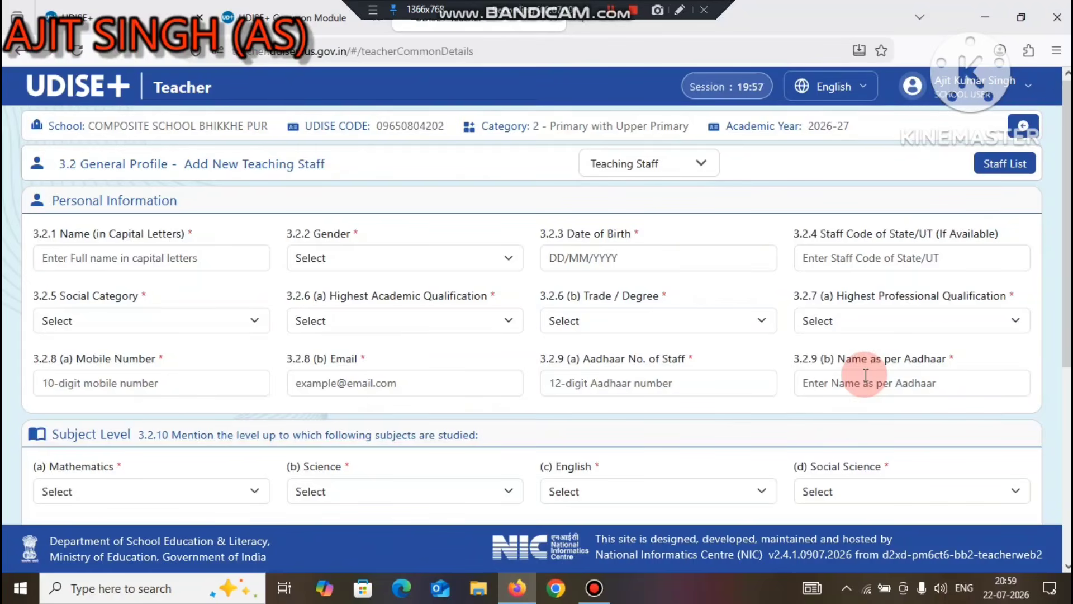
left_click(1025, 125)
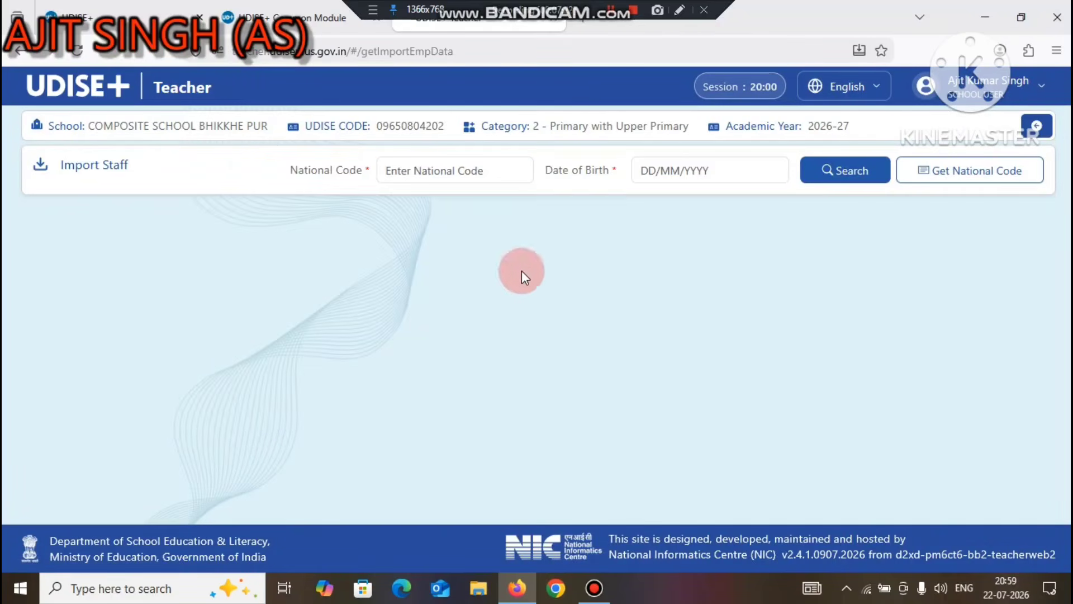
Examine the Import Staff search by National Code and Date of Birth and return to the Staff Summary Report
left_click(468, 172)
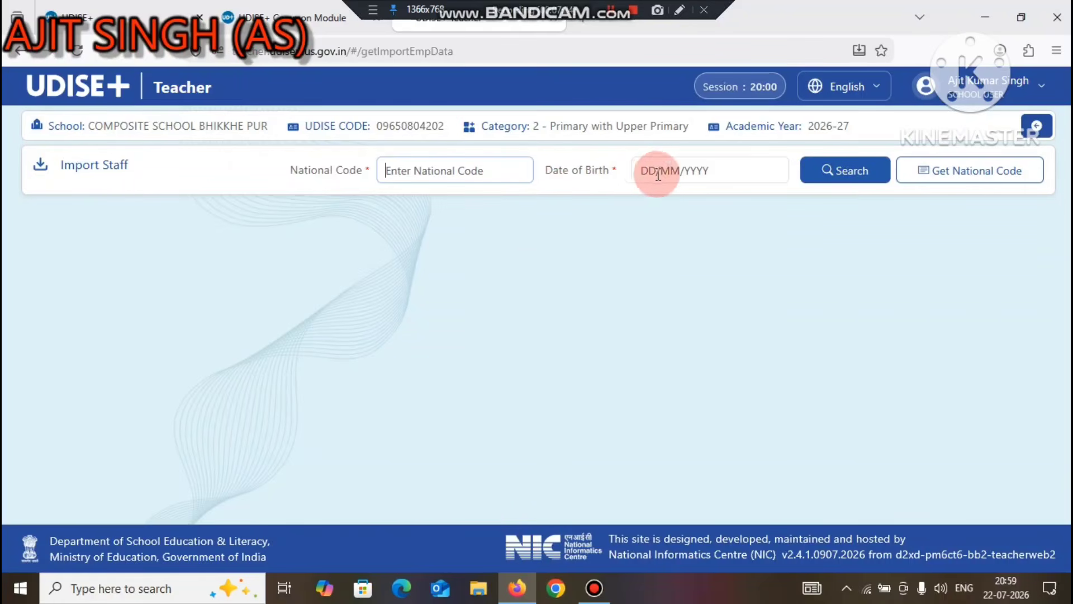
left_click(830, 174)
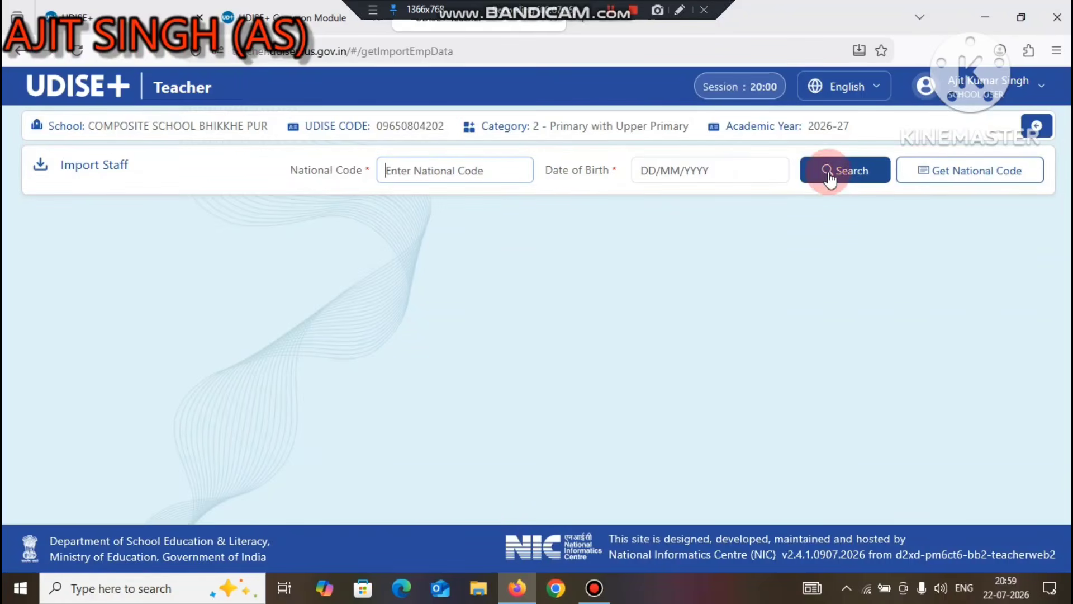
left_click(307, 336)
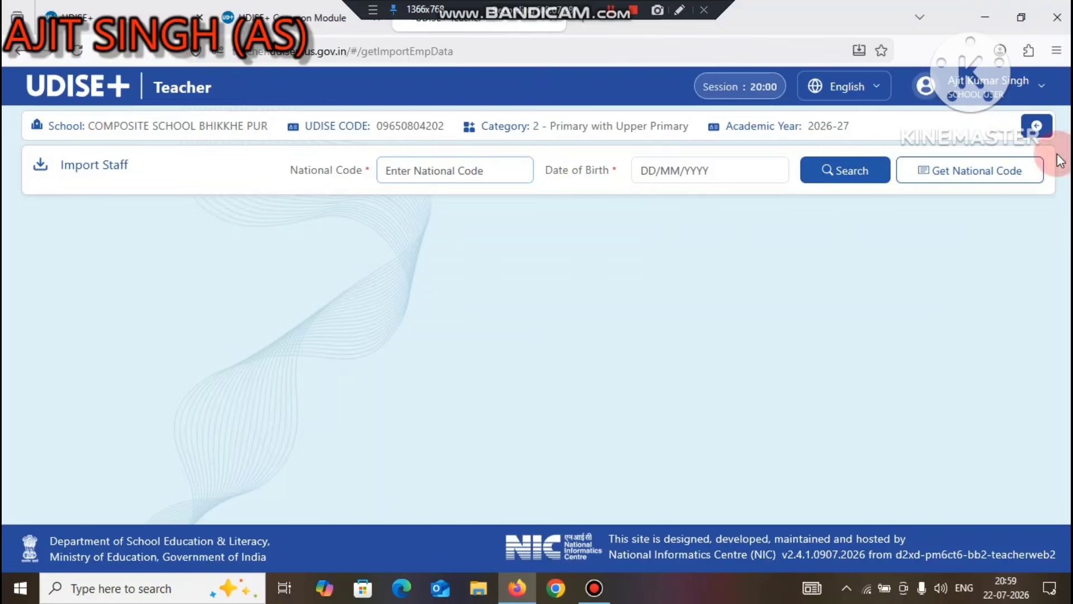
left_click(1036, 128)
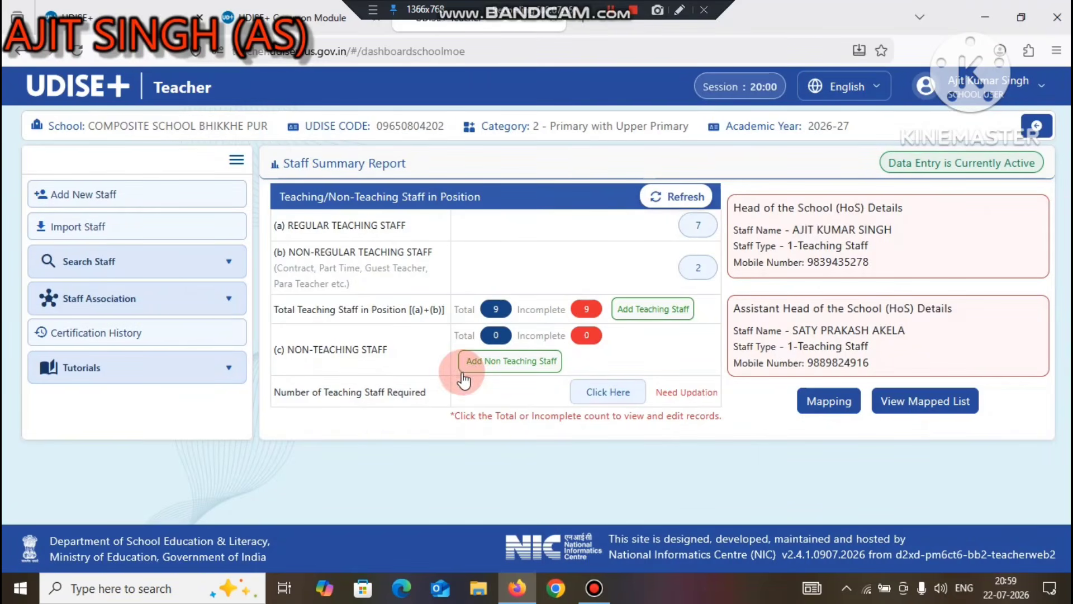
Open Track Staff among the staff search options, examine its National Code search and return to the Staff Summary Report
left_click(133, 267)
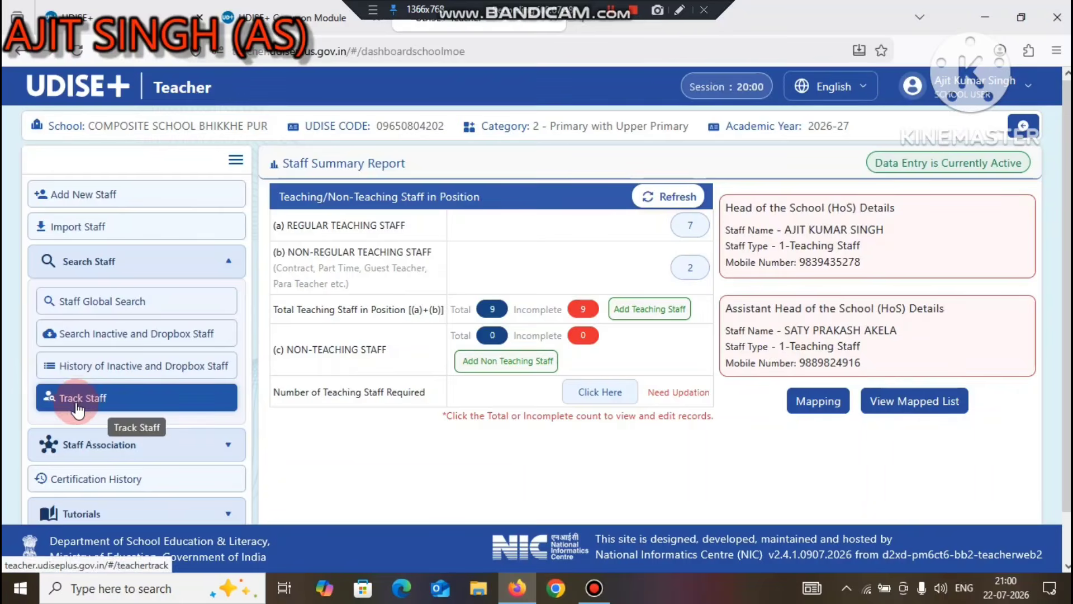
left_click(81, 398)
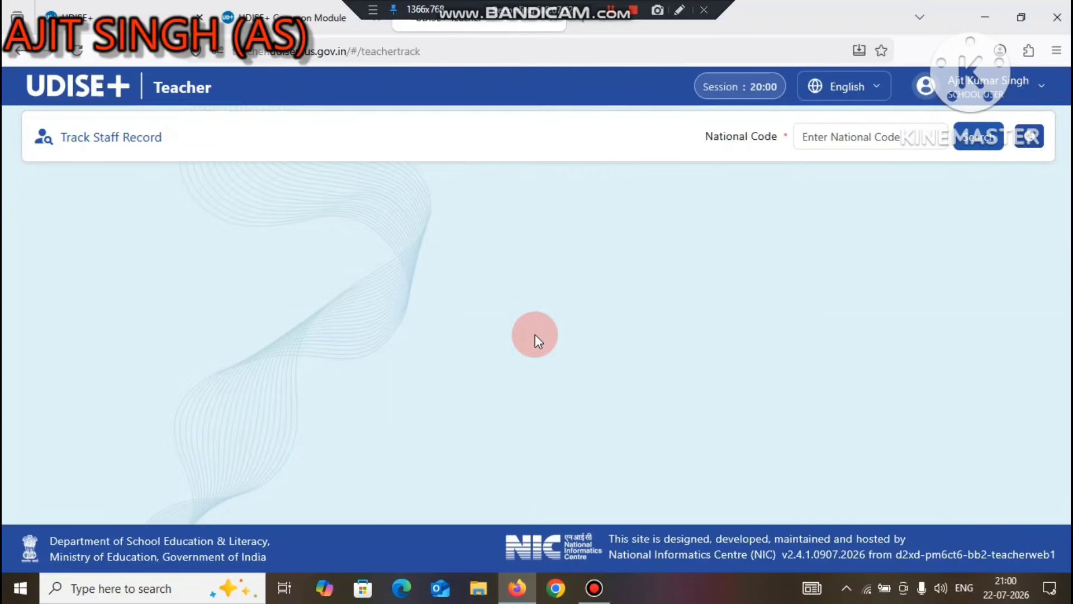
left_click(855, 137)
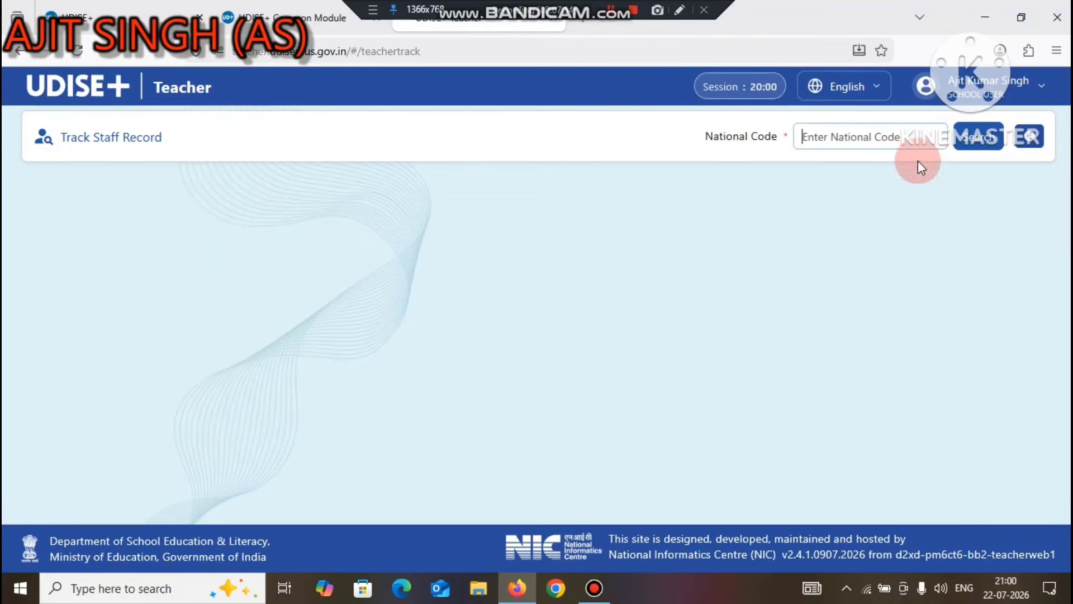
left_click(1032, 139)
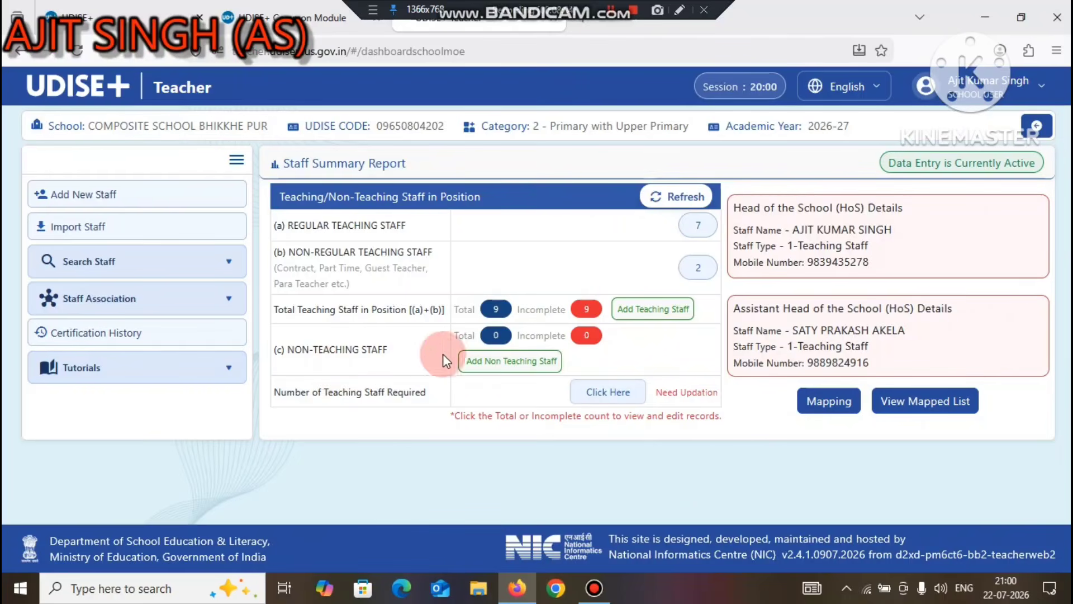
Review the Add New Non-Teaching Staff form and the Non-Teaching Staff List and return to the Staff Summary Report
left_click(487, 362)
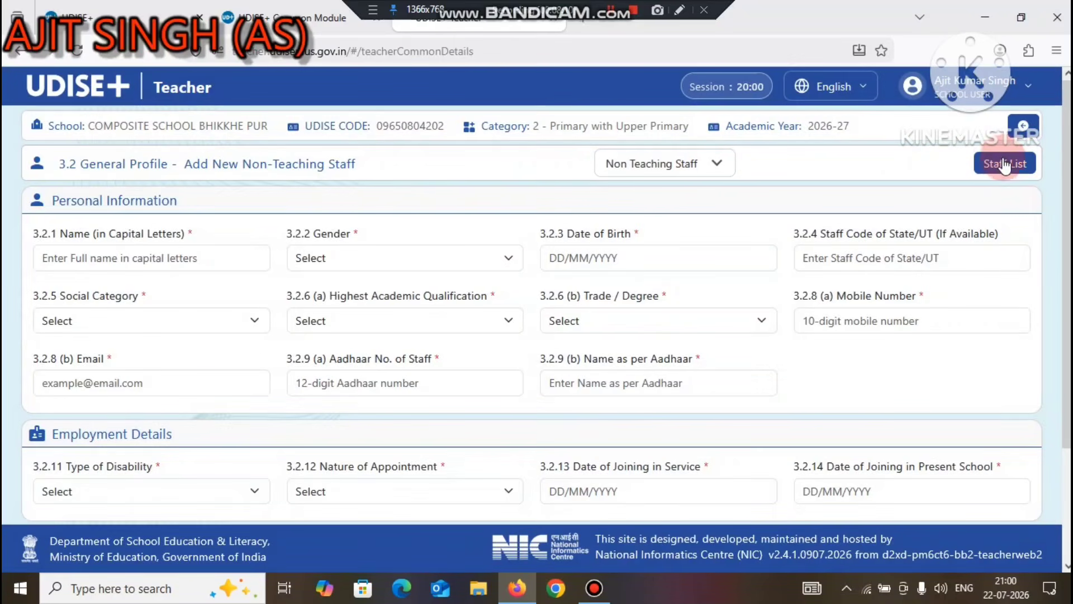
left_click(1005, 167)
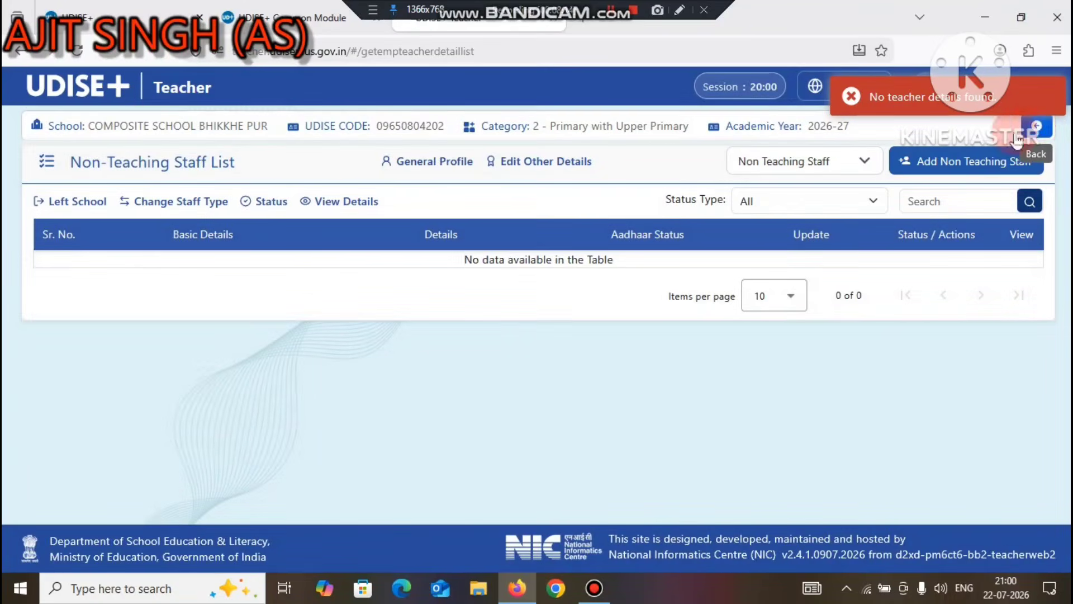
left_click(1016, 137)
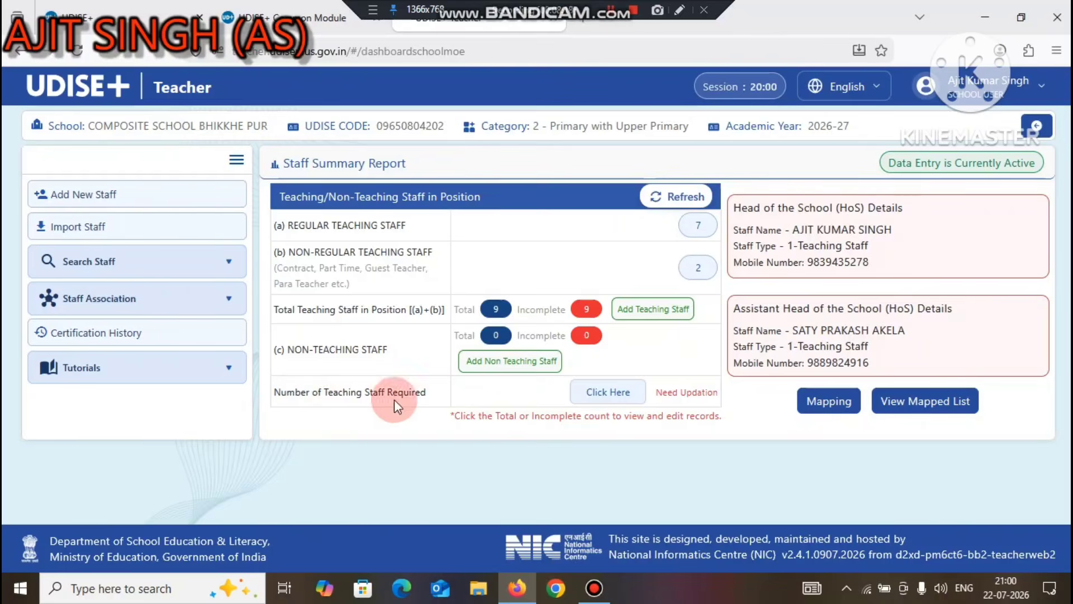
Save the Number of Teaching Staff Required form with 0 for Primary and 0 for Upper Primary
left_click(619, 392)
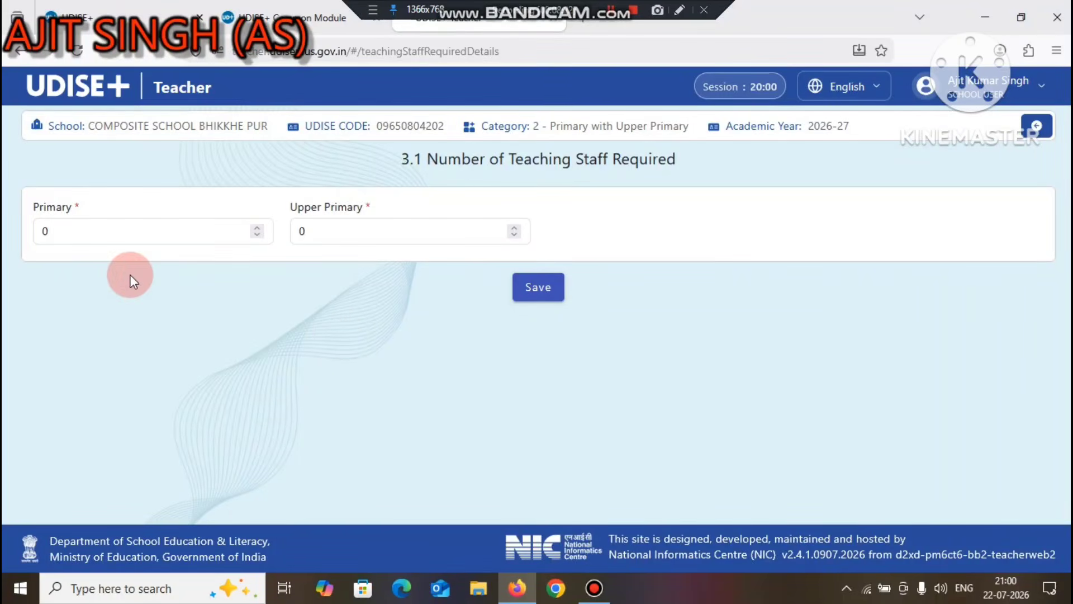
left_click_drag(81, 221, 38, 228)
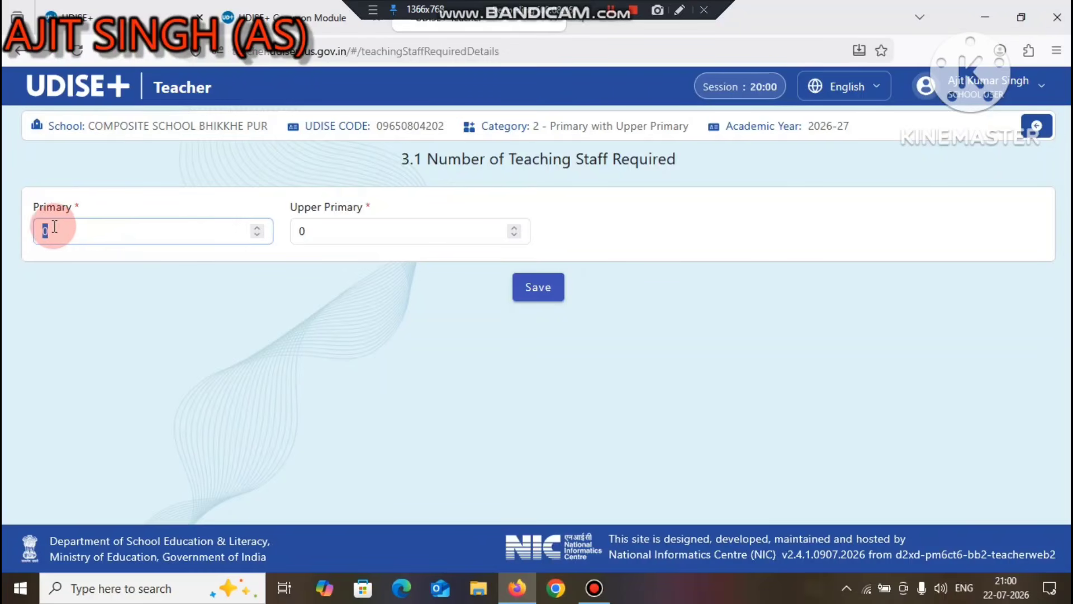
left_click(42, 264)
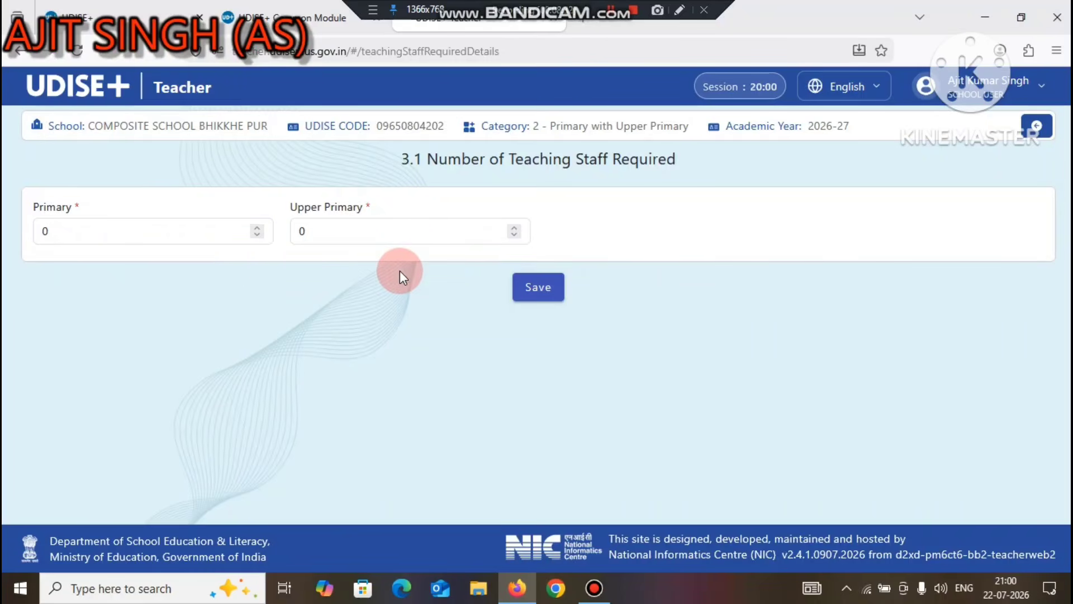
left_click(538, 286)
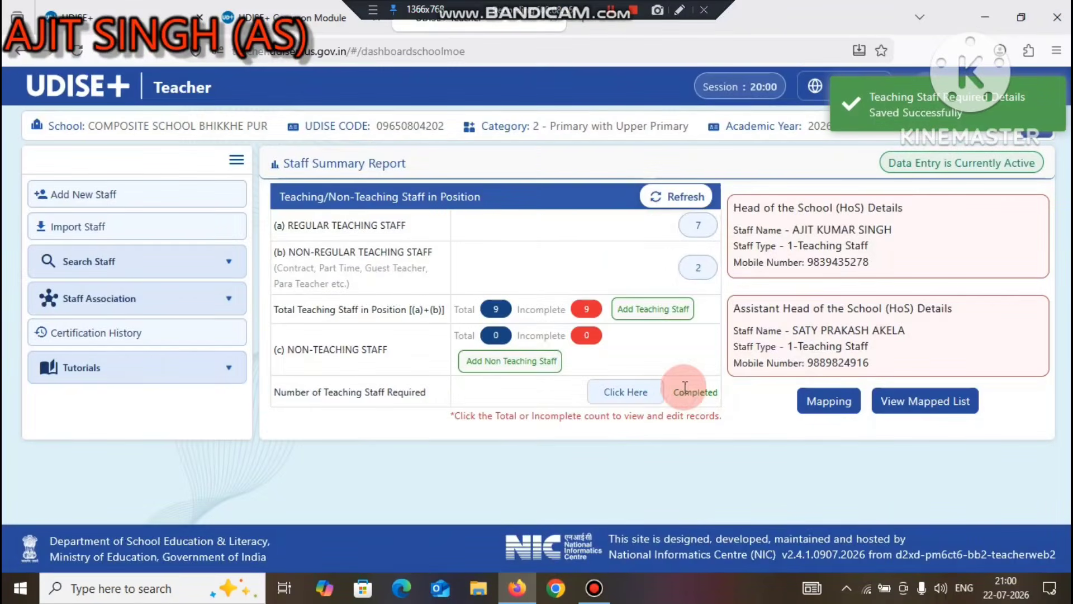
left_click_drag(670, 391, 711, 392)
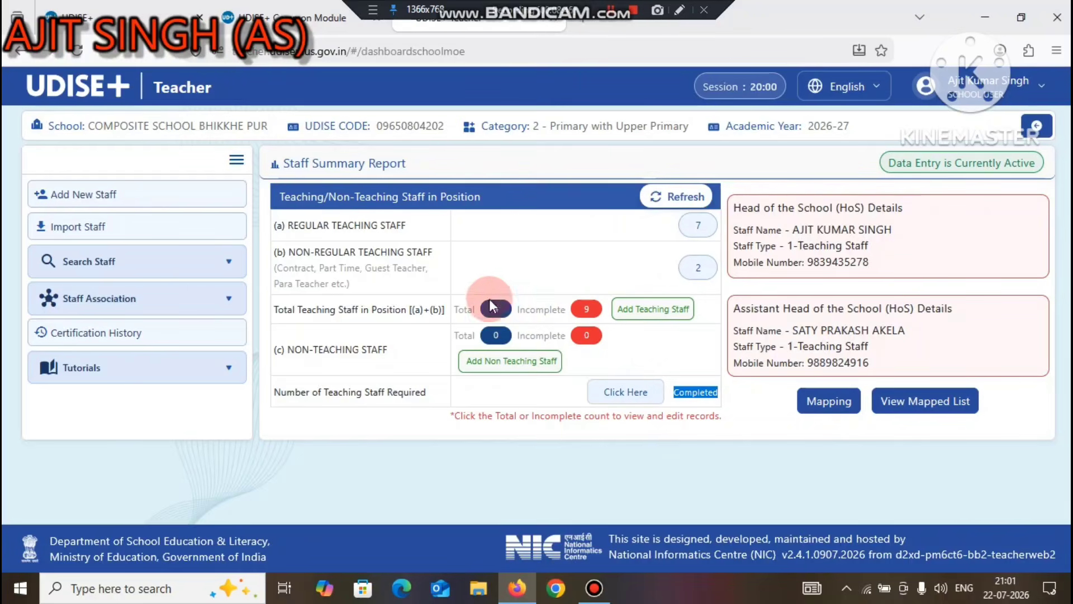
Open the first incomplete teacher's general profile and update it and the Appointment and Teaching Profile with their existing values
left_click(587, 310)
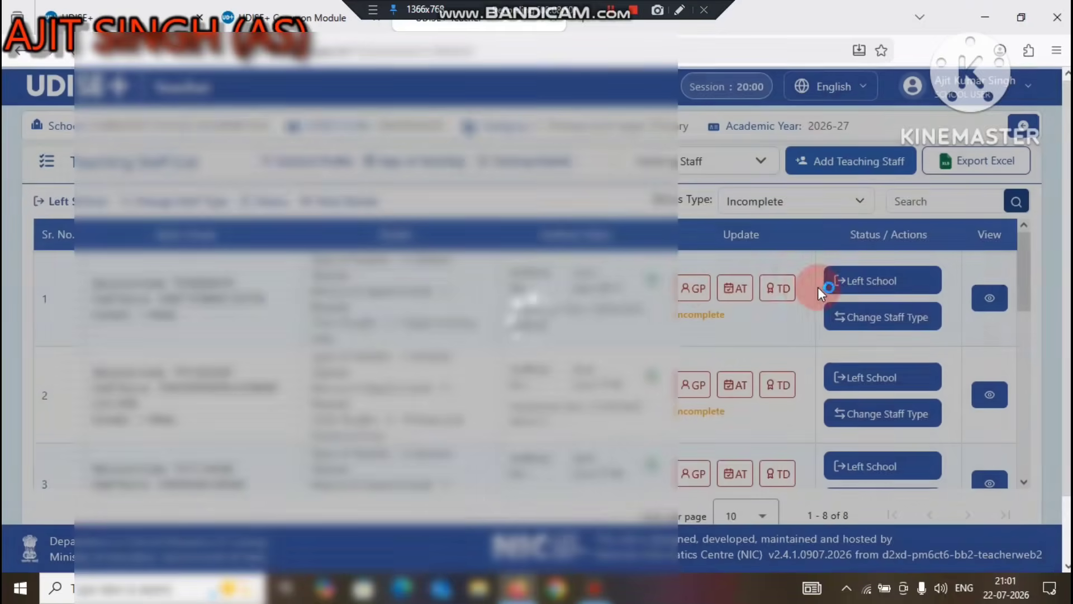
left_click(694, 288)
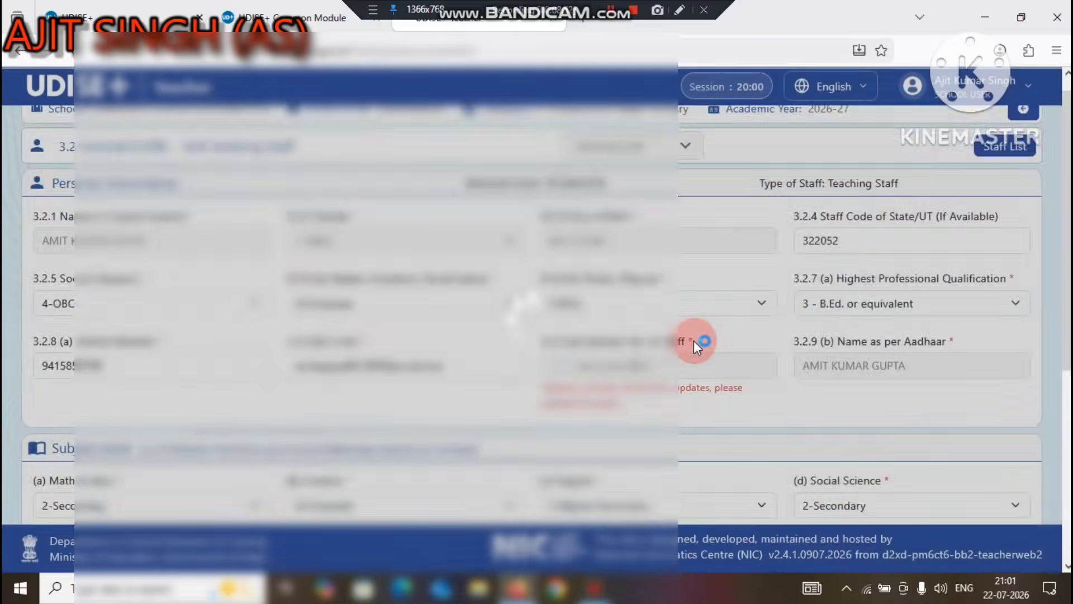
scroll(694, 341, "down", 5)
left_click(953, 417)
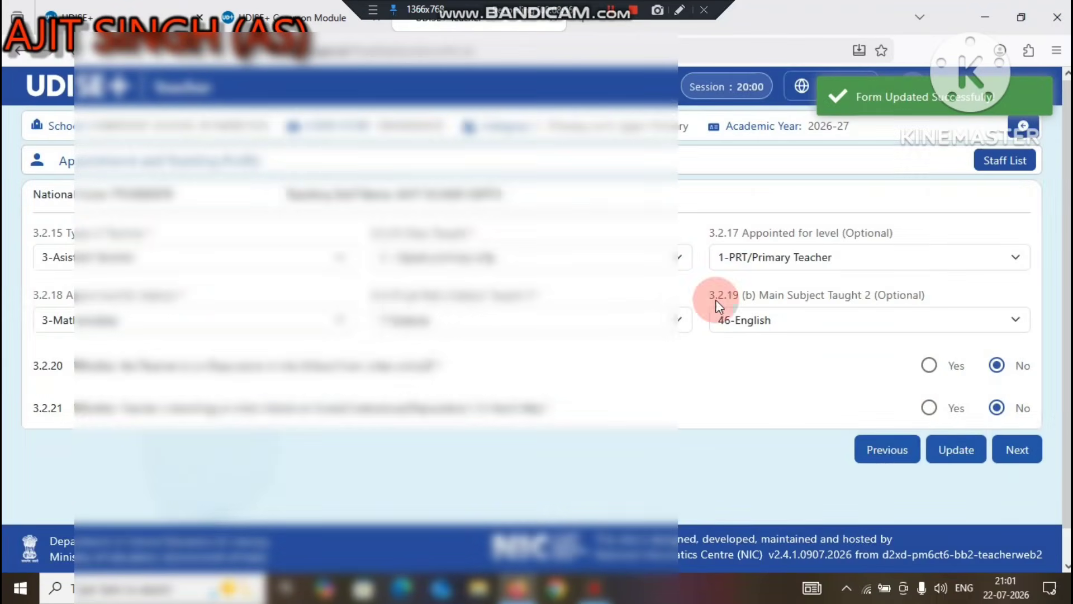
left_click(954, 449)
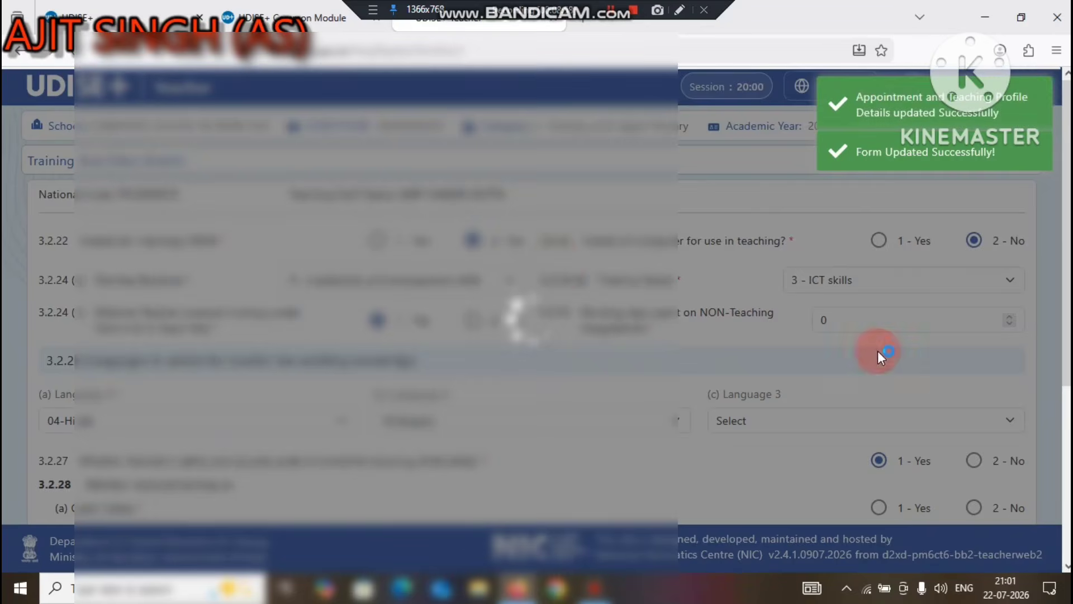
Answer 2 - No to the unanswered 3.2.28 items in the teacher's training details and submit the form
scroll(877, 350, "down", 4)
left_click(975, 246)
left_click(975, 276)
left_click(1008, 412)
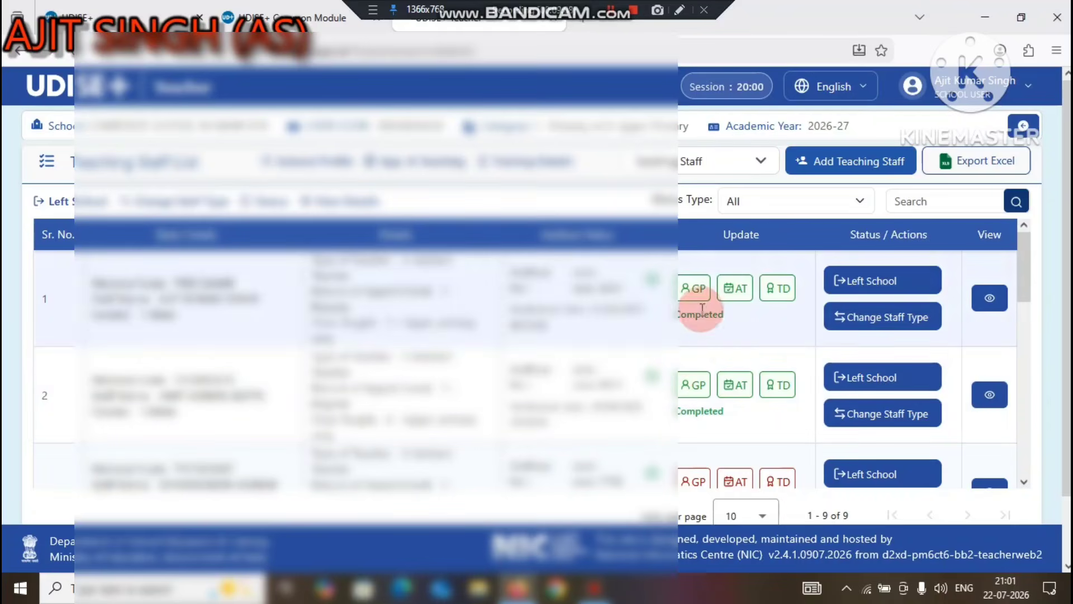
Review the completion status of all teachers in the Teaching Staff List and return to the Staff Summary Report
scroll(733, 347, "down", 8)
scroll(725, 369, "down", 3)
scroll(720, 387, "up", 11)
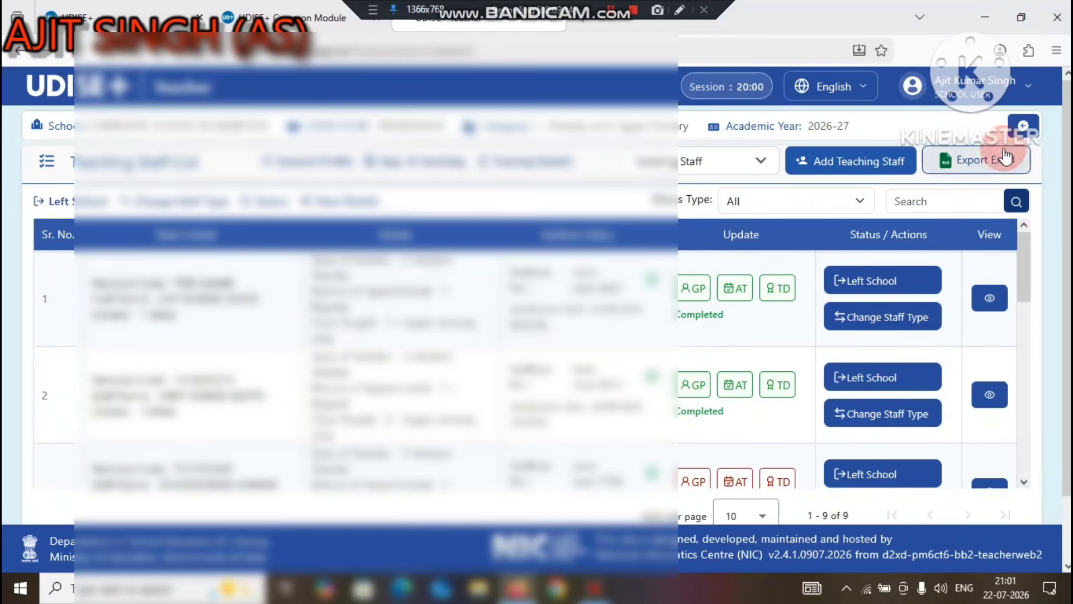
left_click(1023, 126)
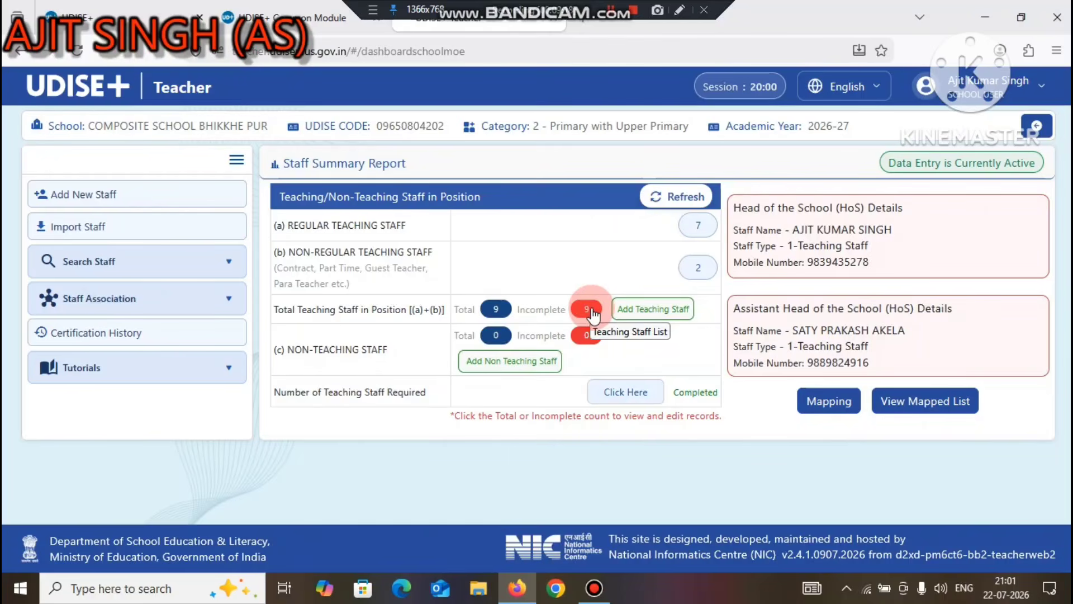
left_click(625, 380)
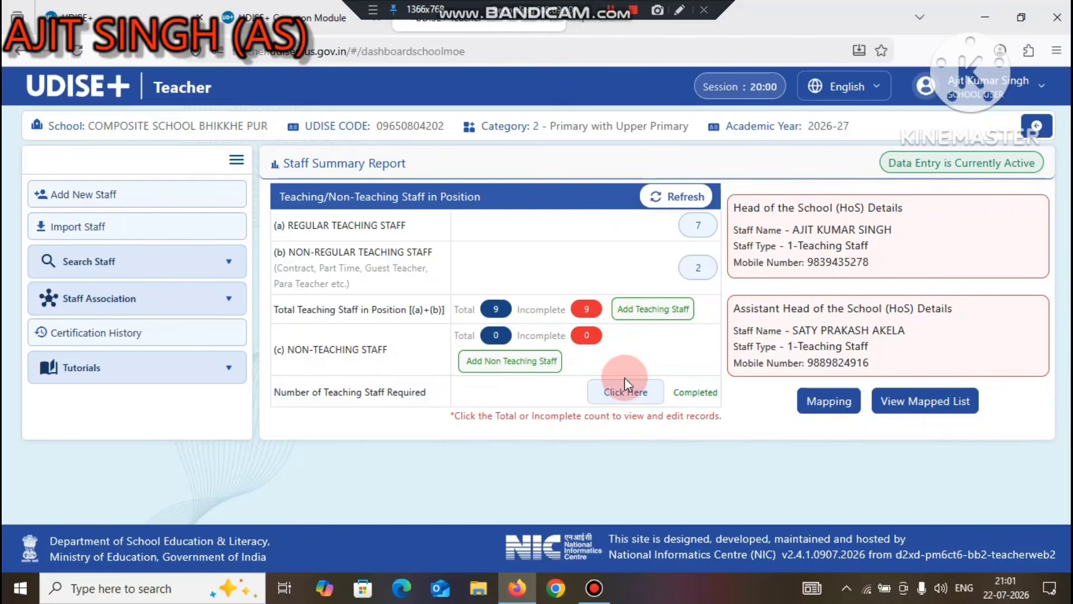